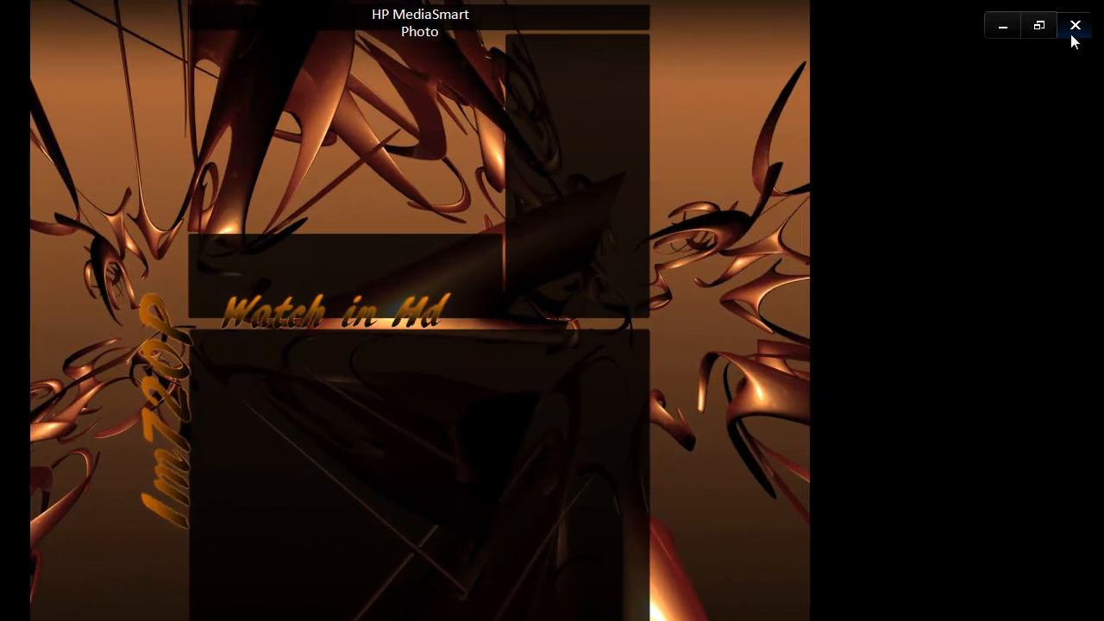
- Close the sample background in the photo viewer and look at the omjpack4r2.png artwork in Photoshop
click(1080, 34)
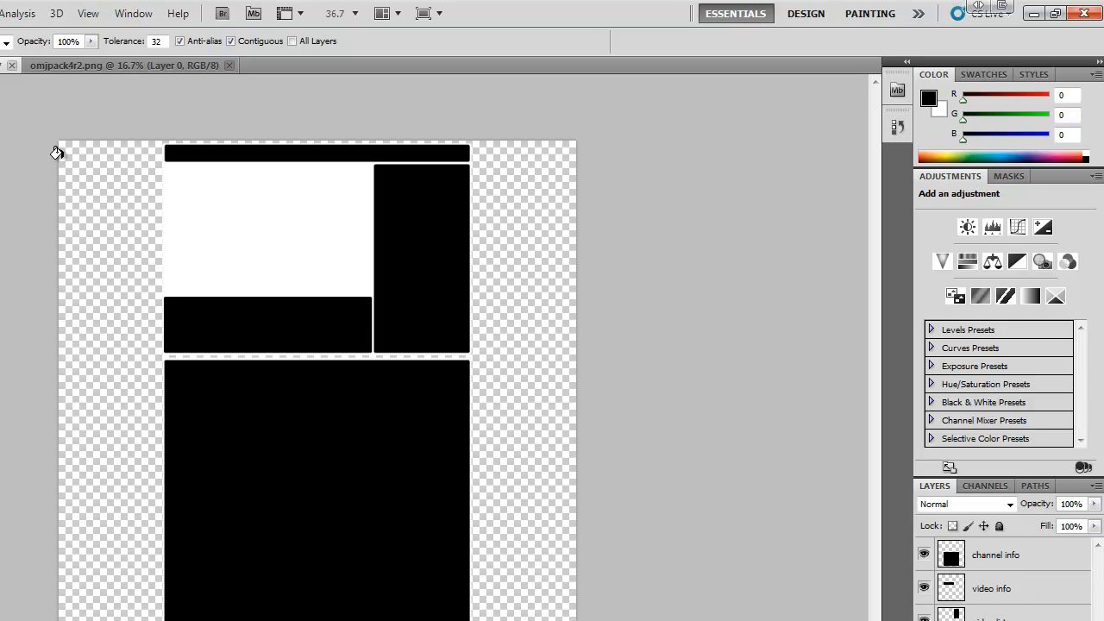
click(122, 67)
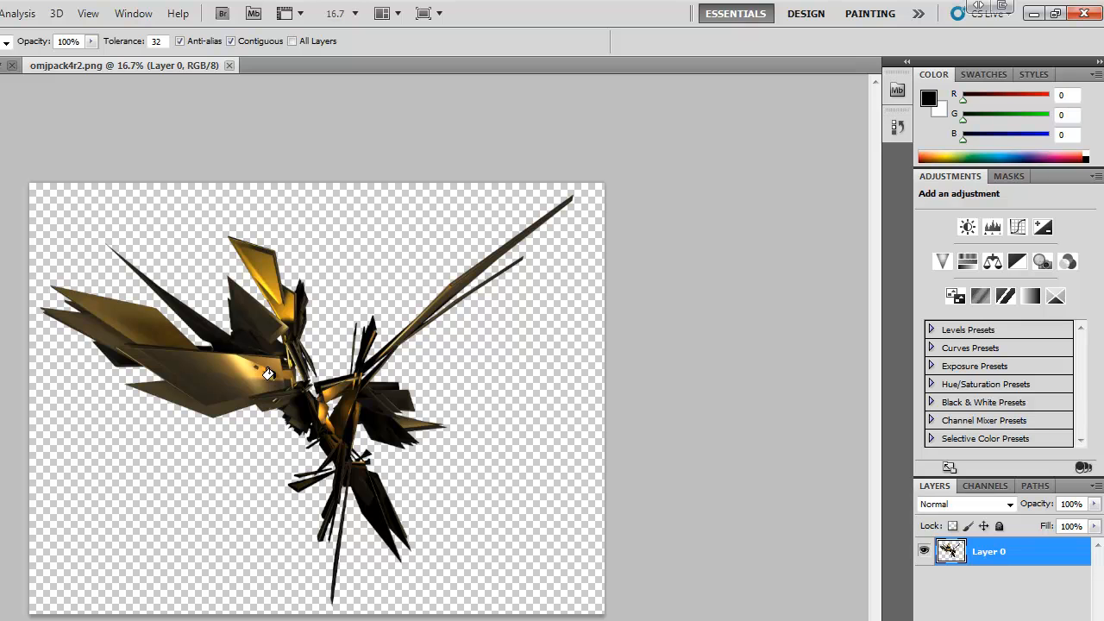
key(v)
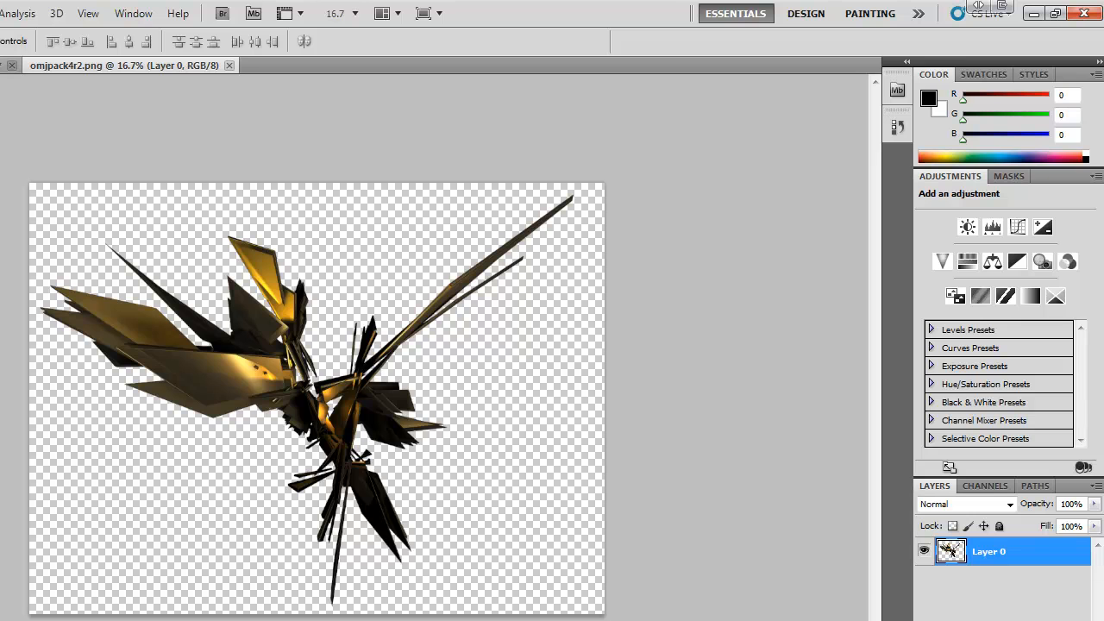
- Merge the black box layers of the channel layout, including channel info and video info, into a single layer above palette
click(3, 66)
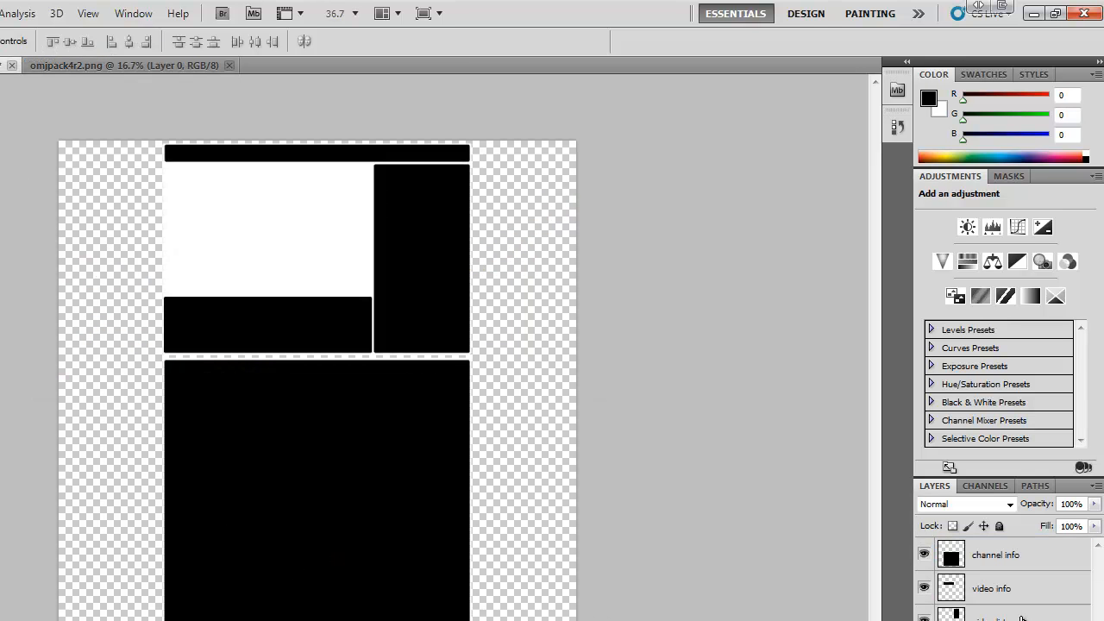
ctrl+click(1022, 617)
ctrl+click(1027, 594)
ctrl+click(1020, 559)
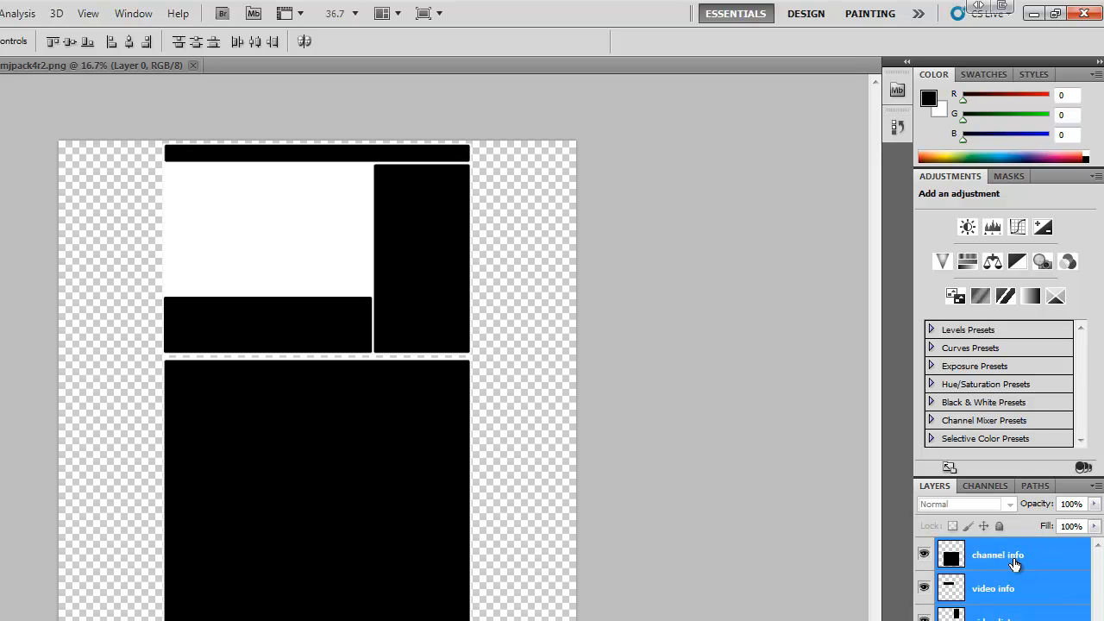
right_click(1056, 593)
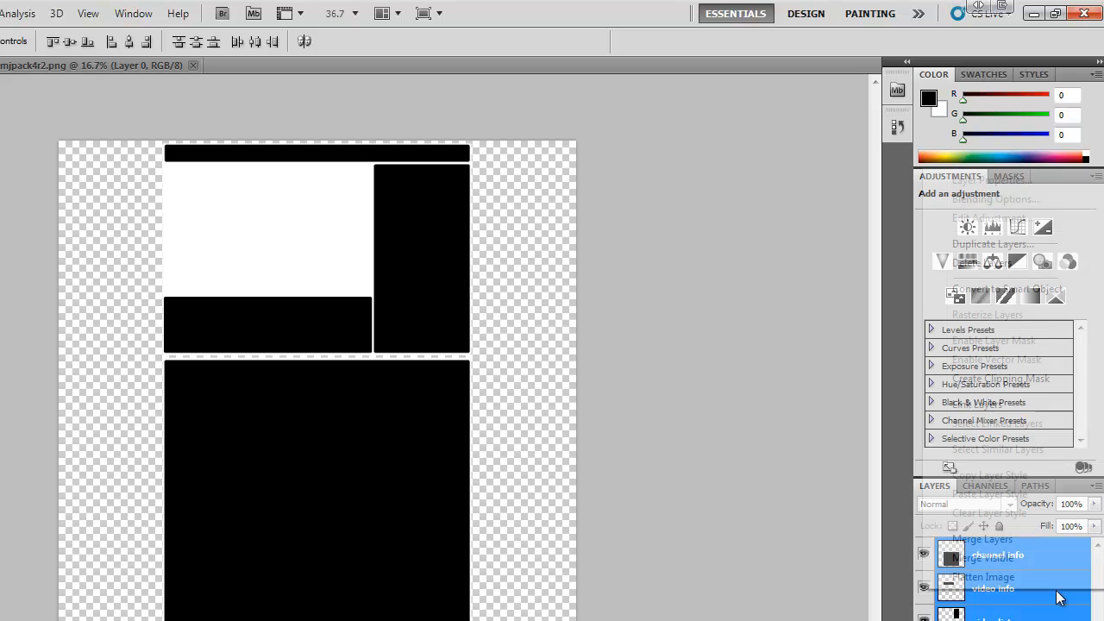
click(1049, 534)
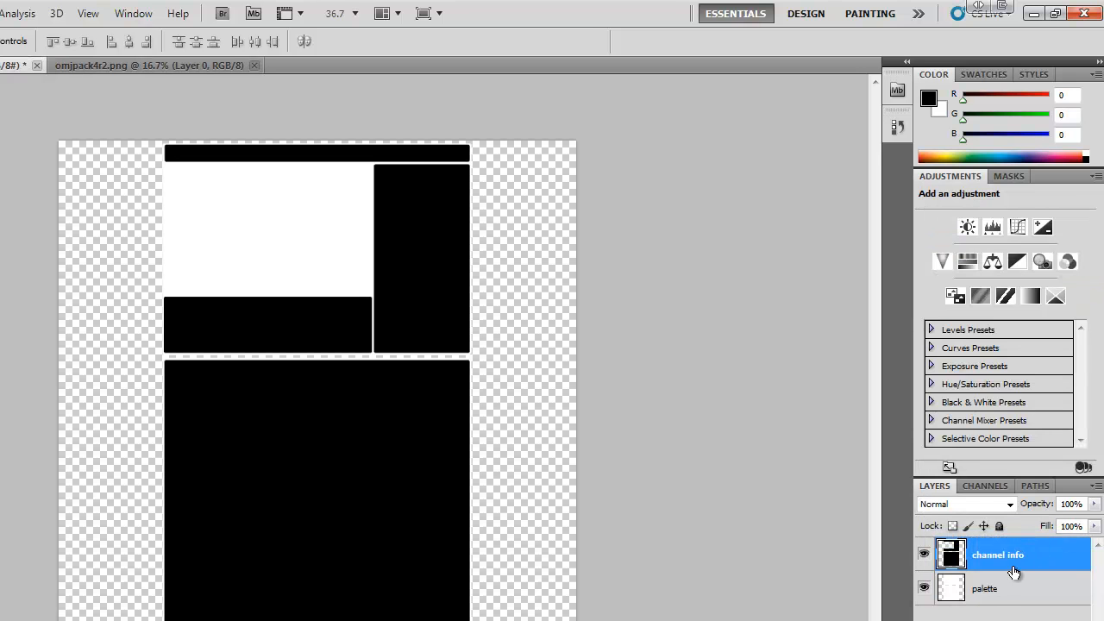
- Add a new layer beneath the palette layer and hide the palette and channel info layers
key(ctrl+alt+shift+n)
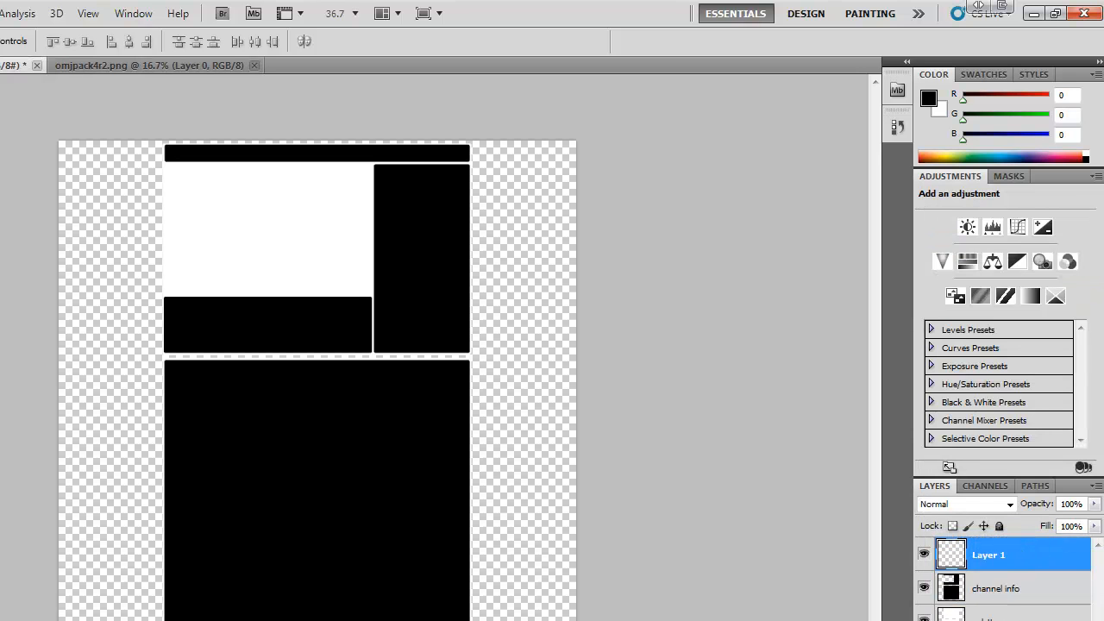
drag(1021, 552, 1025, 609)
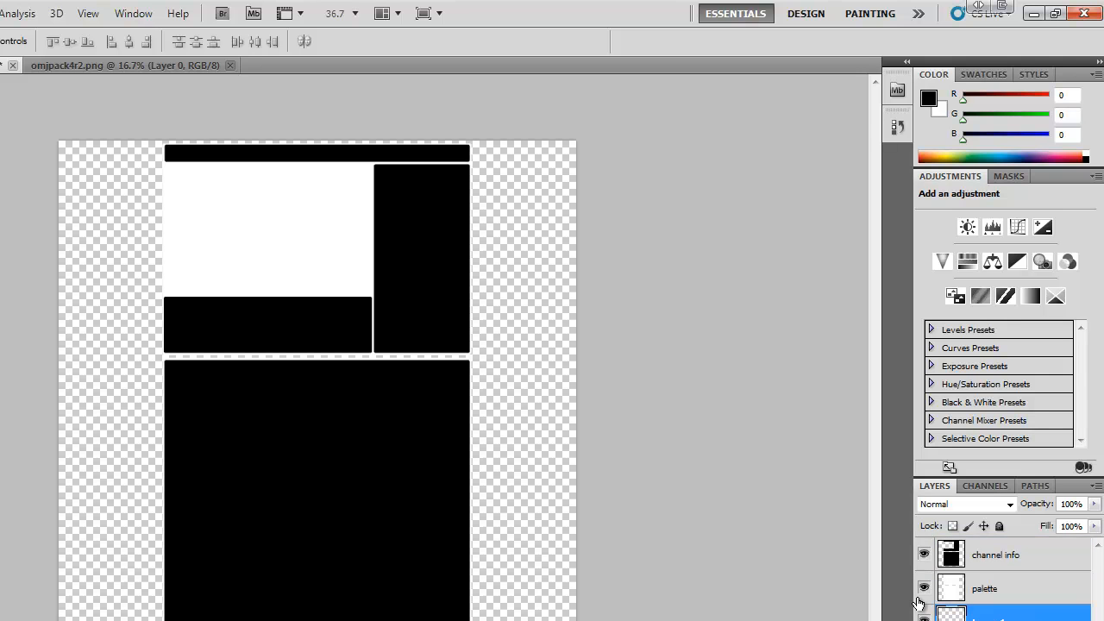
click(924, 589)
click(925, 555)
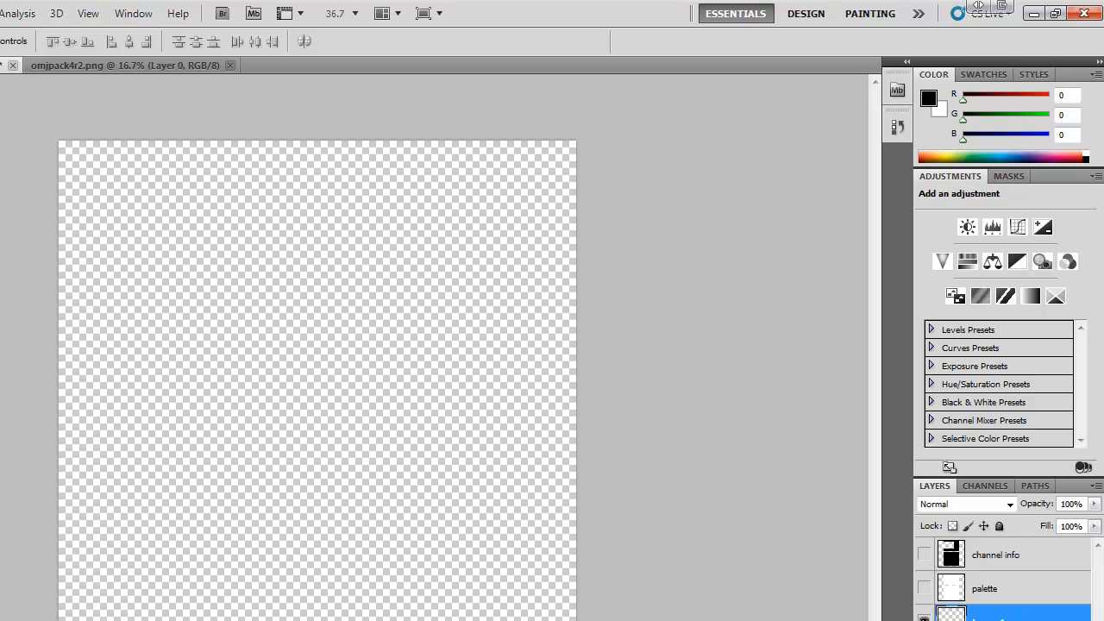
- Fill the new empty layer with black
key(w)
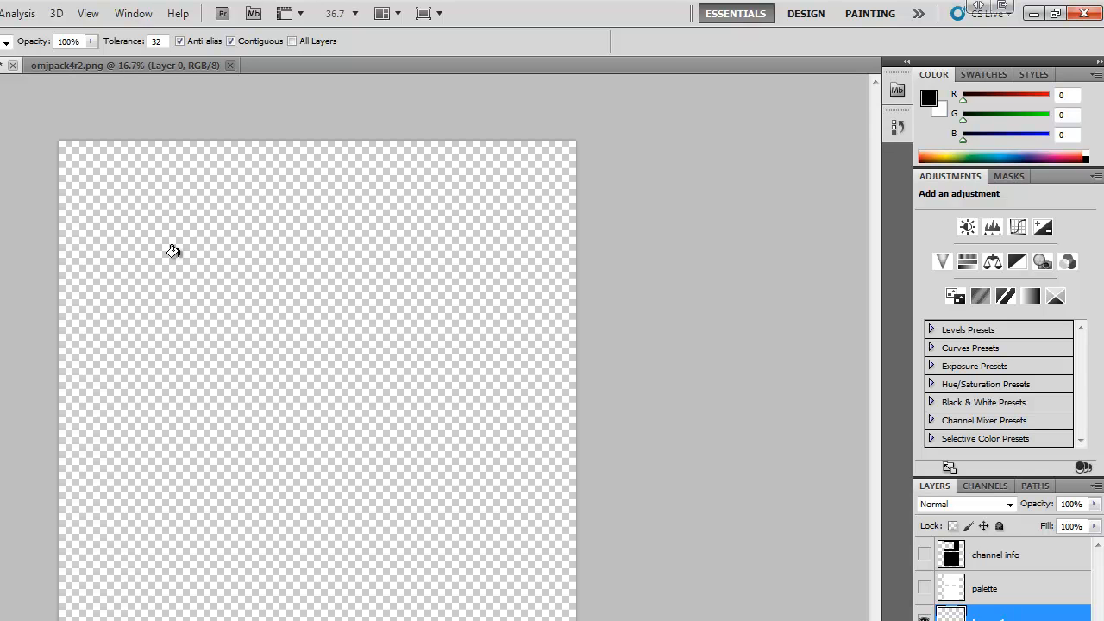
click(175, 256)
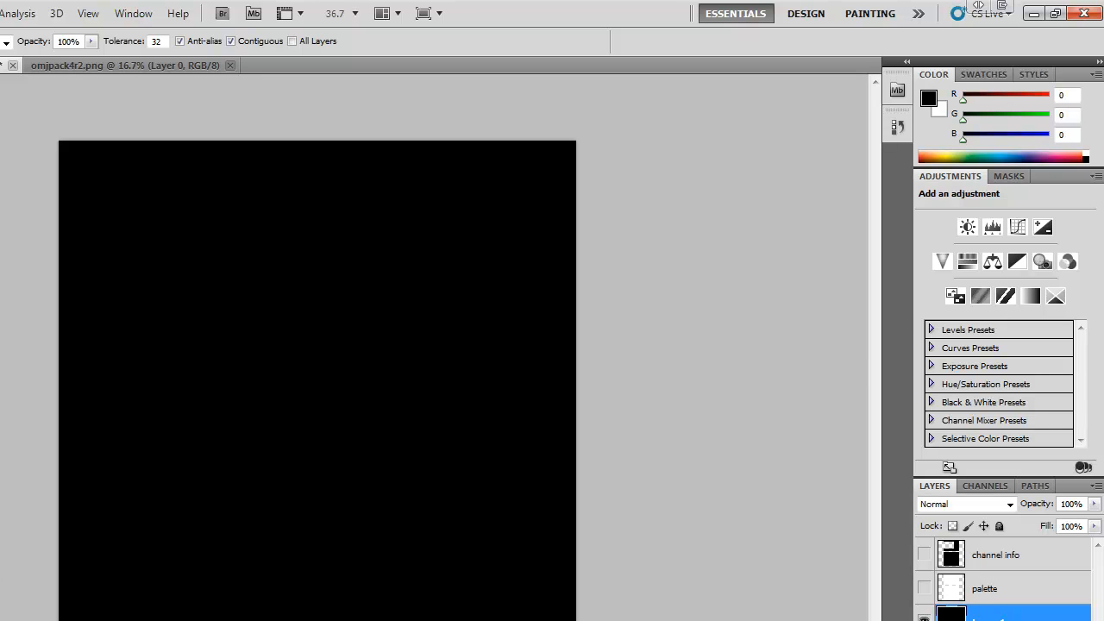
- Sample a gold tone from the wing in omjpack4r2.png and set the background colour to a brighter orange, RGB 207, 142, 2
key(shift+g)
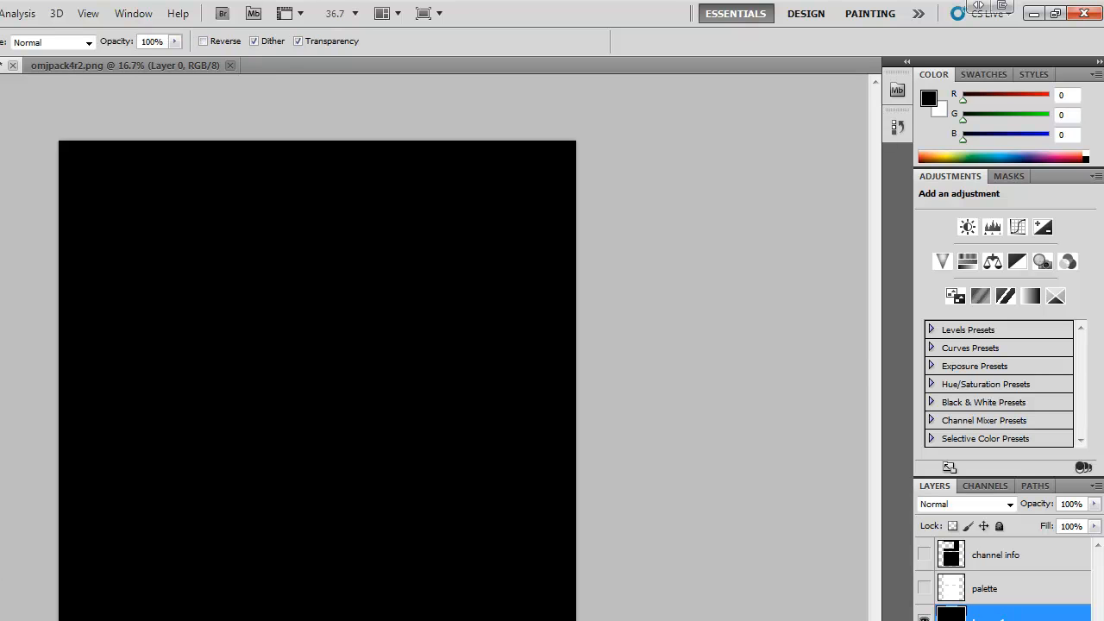
click(109, 65)
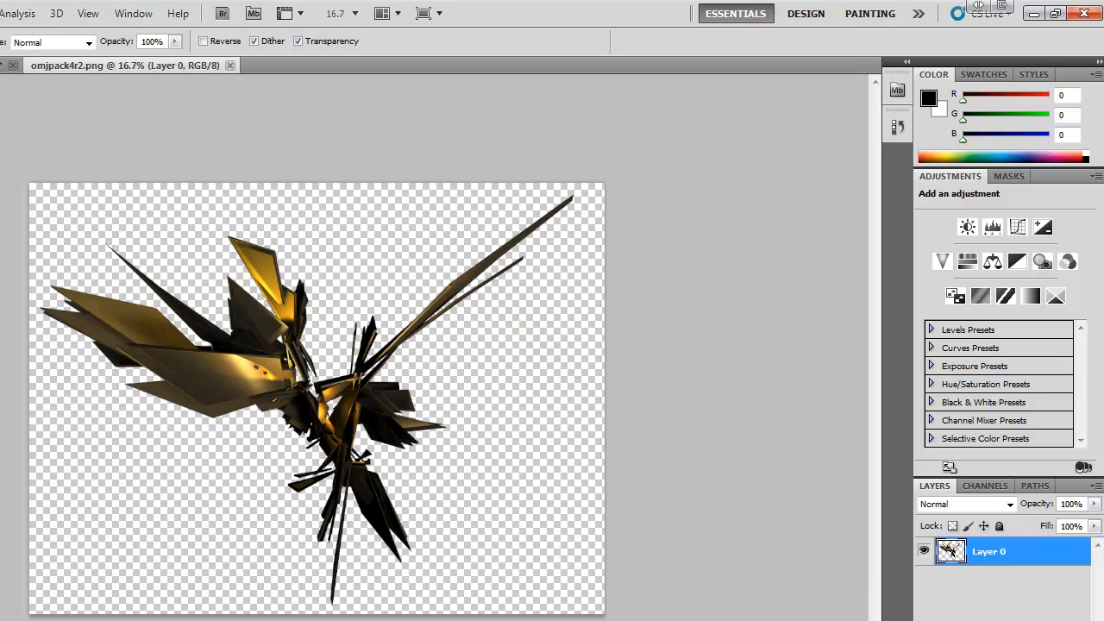
click(1, 518)
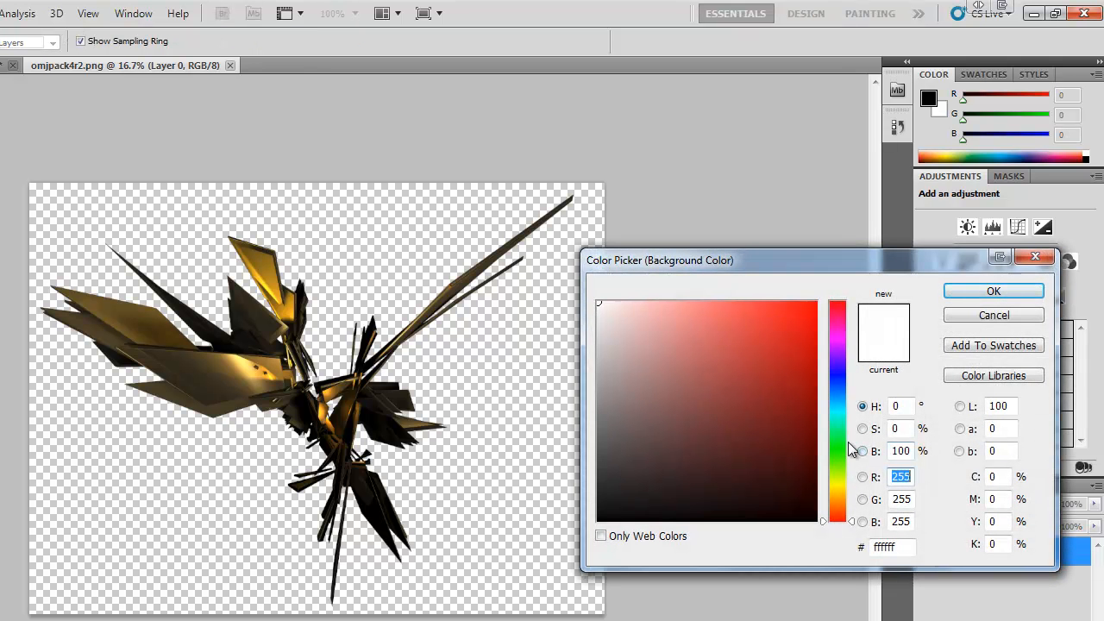
drag(187, 361, 231, 374)
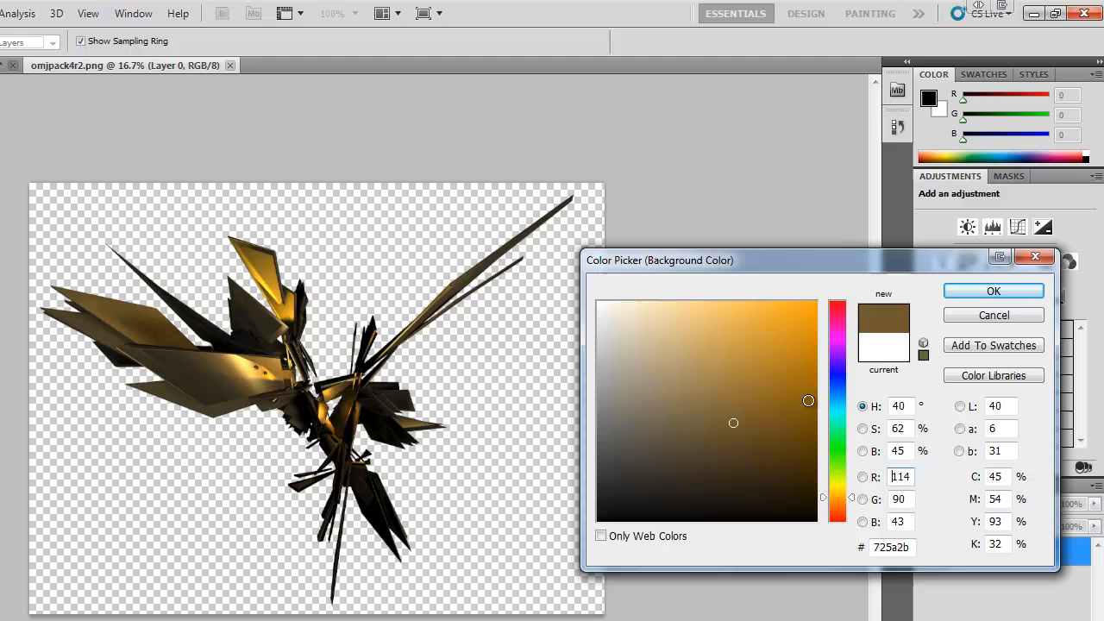
click(246, 369)
click(257, 376)
click(252, 375)
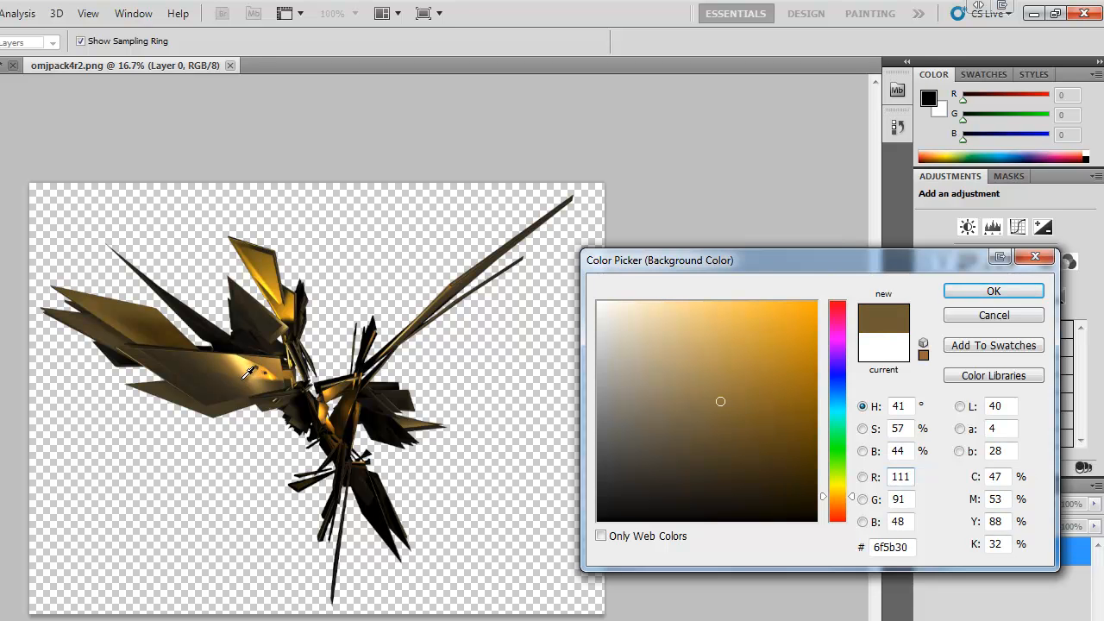
click(253, 369)
drag(759, 401, 818, 340)
click(992, 291)
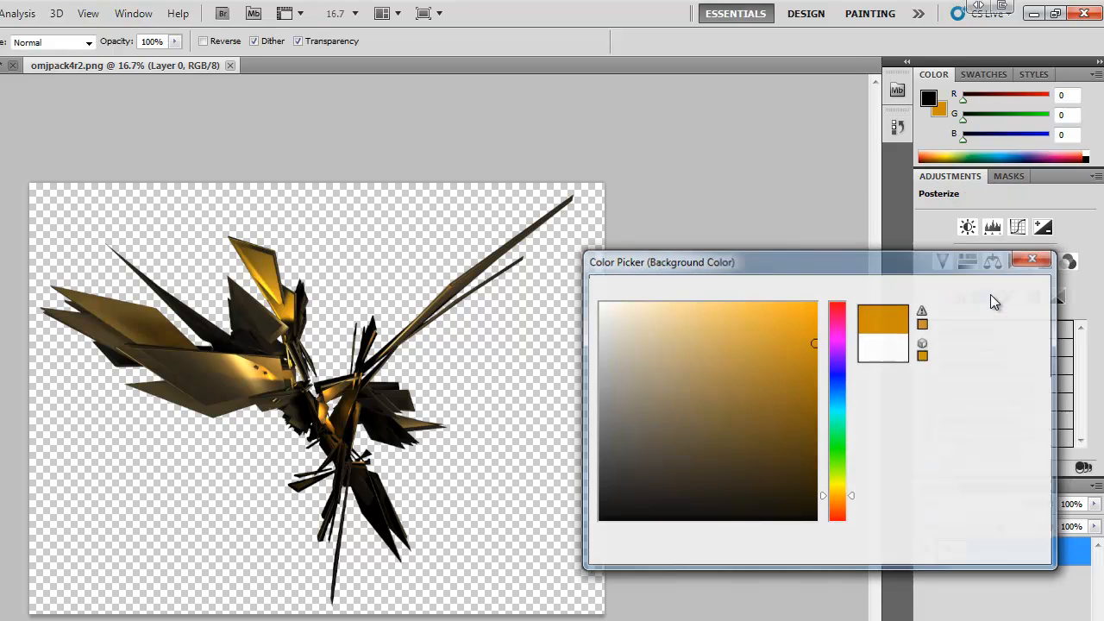
- Try several vertical black and orange gradients on the new layer of the channel layout, swapping the two colours between attempts
click(3, 65)
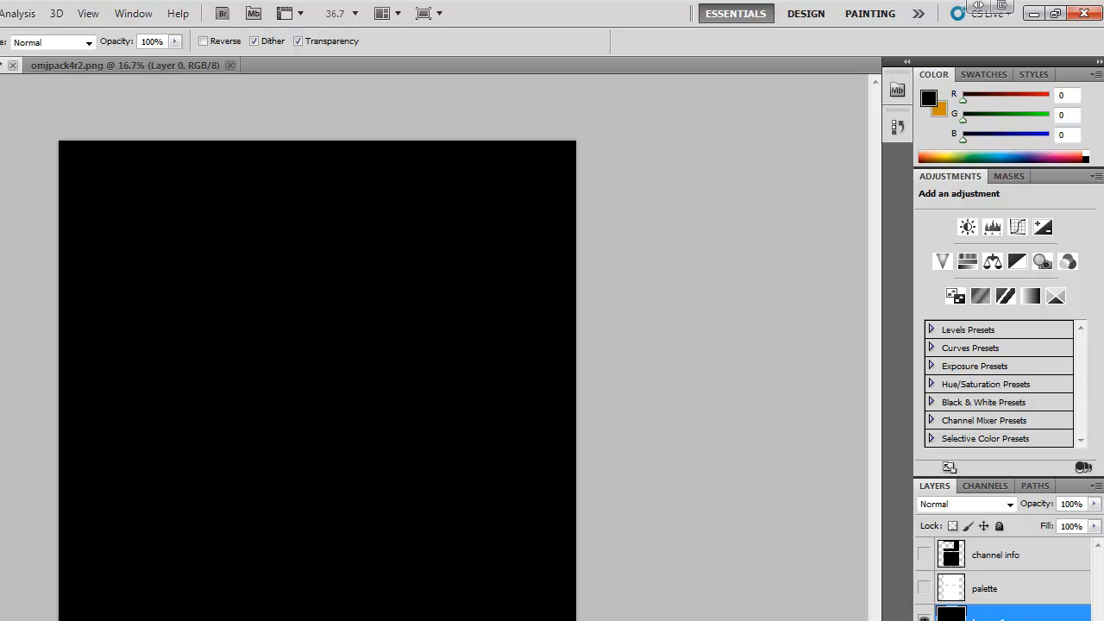
drag(283, 620, 255, 153)
drag(270, 114, 315, 620)
key(x)
drag(315, 620, 326, 143)
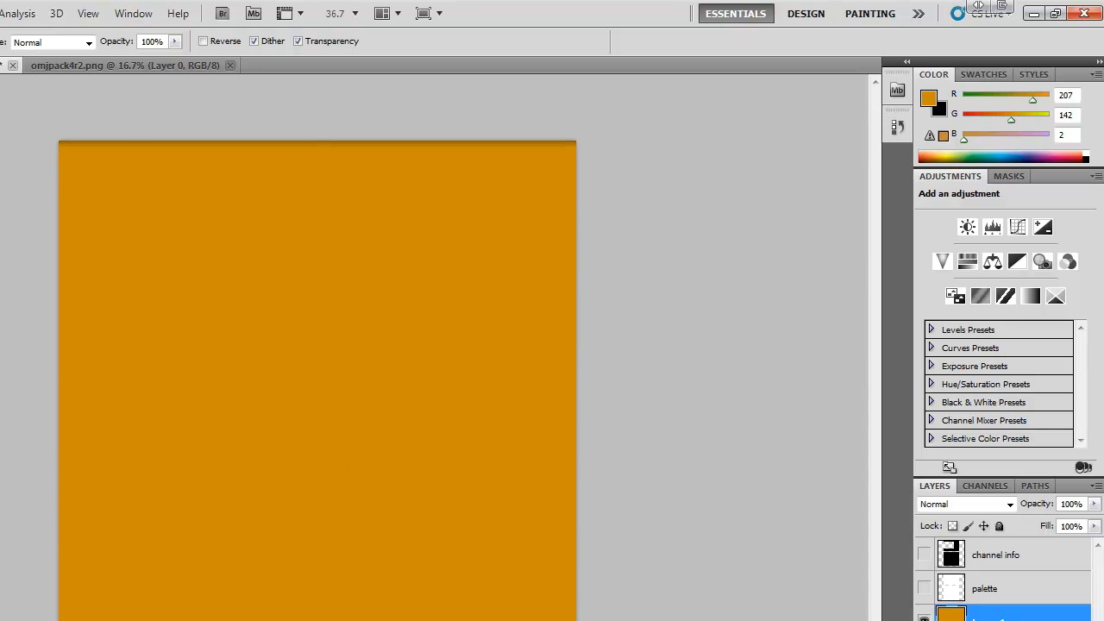
key(x)
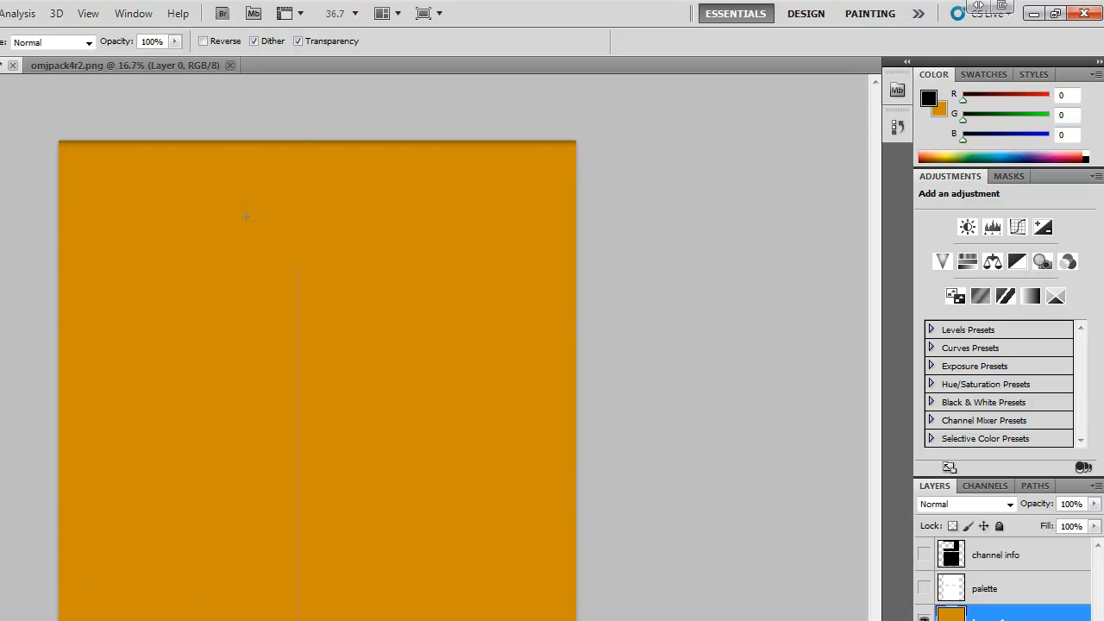
drag(298, 74, 299, 74)
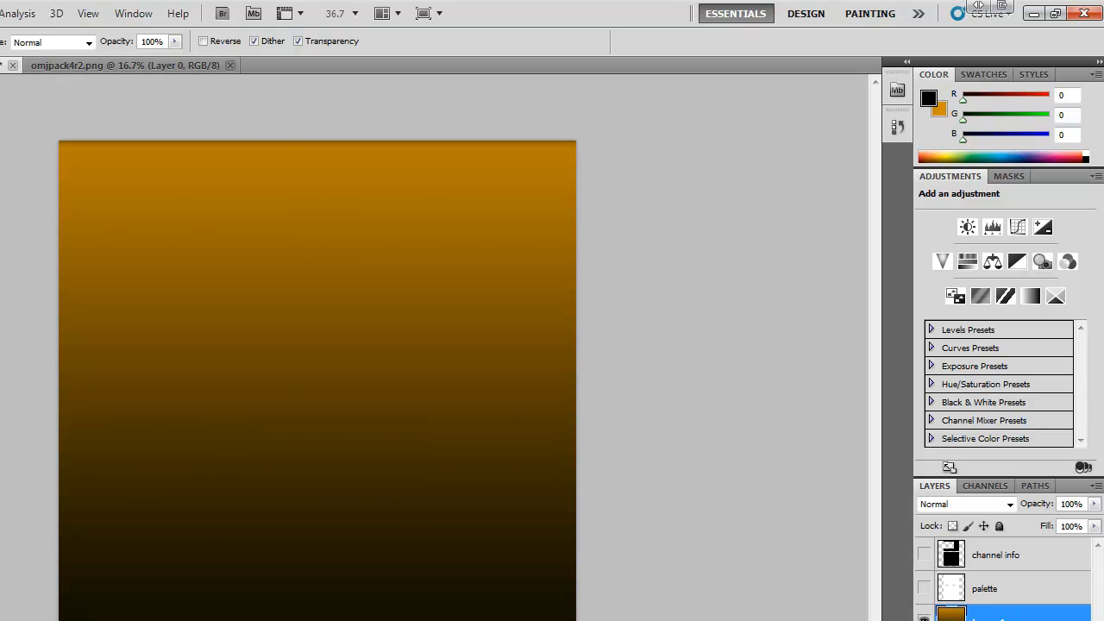
- Undo the latest gradient trials and redraw a vertical gradient from black at the layout's base to orange at its upper edge
drag(296, 605, 289, 92)
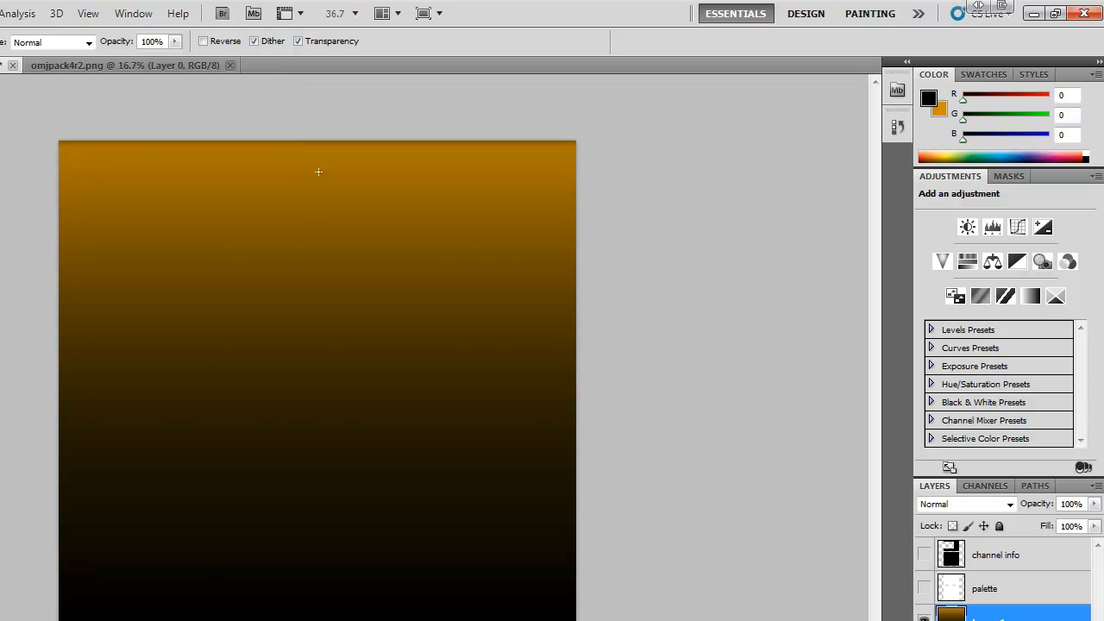
key(ctrl+z)
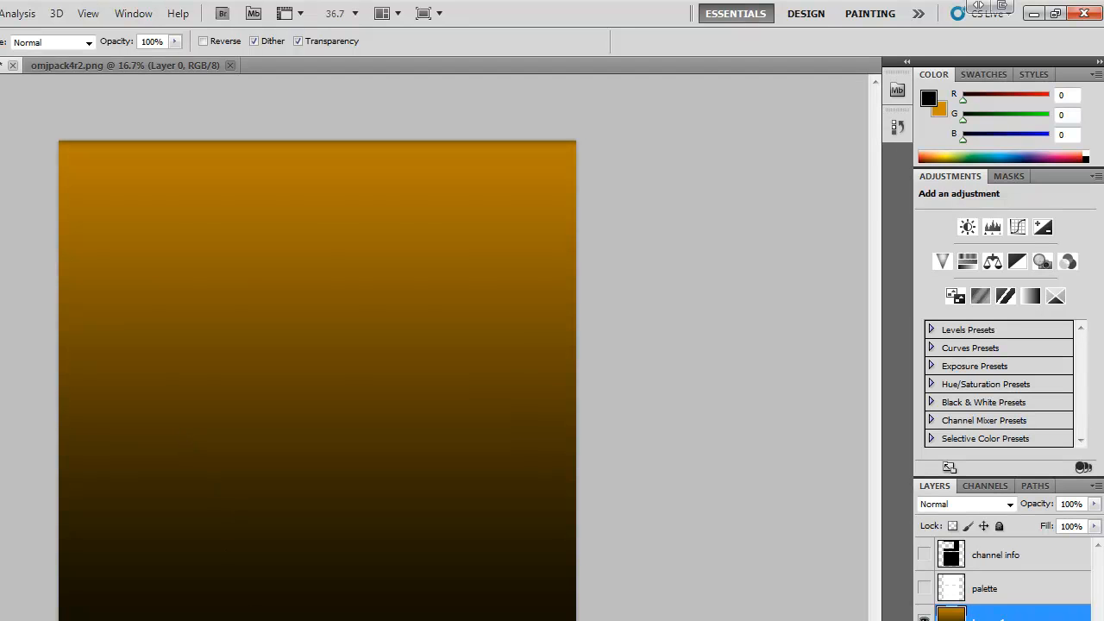
key(ctrl+alt+z)
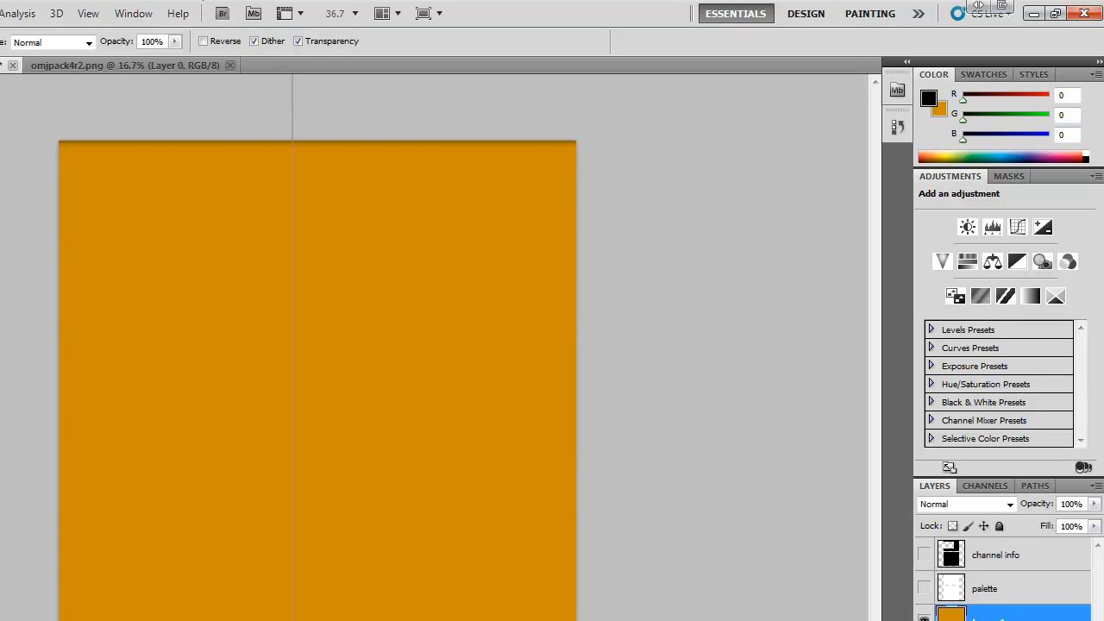
drag(293, 75, 293, 76)
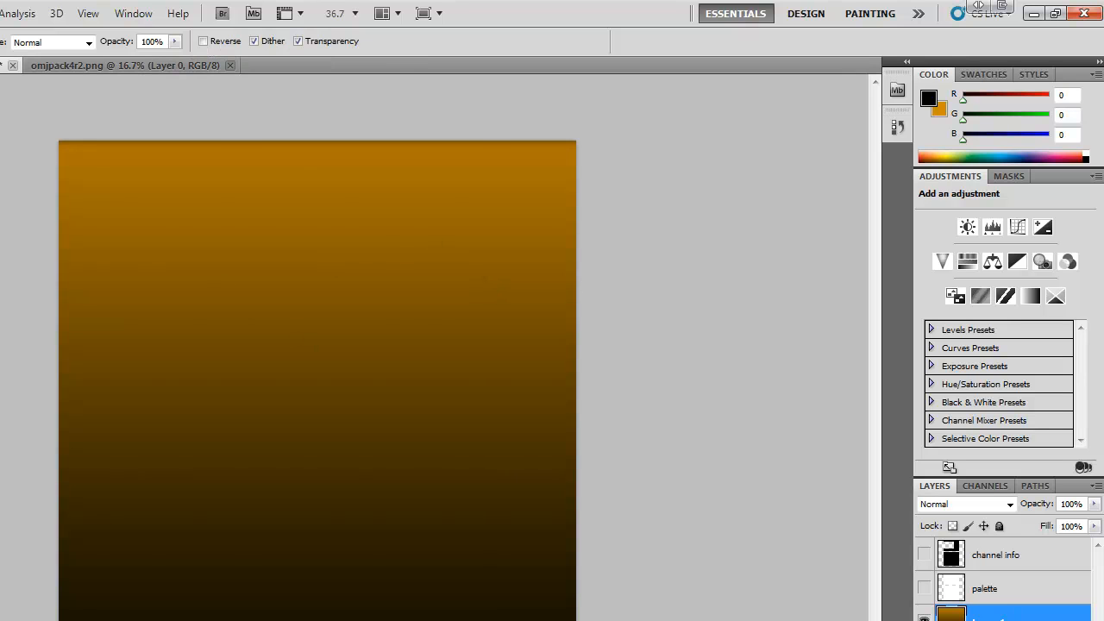
- Copy the omjpack4r2.png artwork into the channel layout using a floating window, and dock the artwork's window again
key(v)
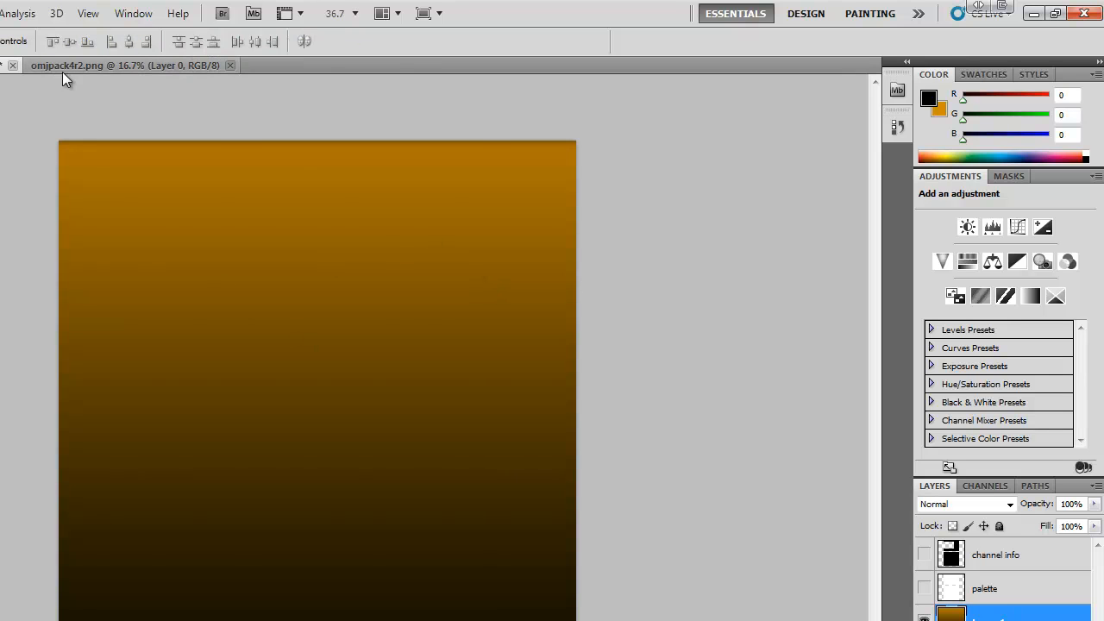
drag(105, 73, 319, 100)
drag(424, 83, 780, 119)
drag(865, 356, 357, 305)
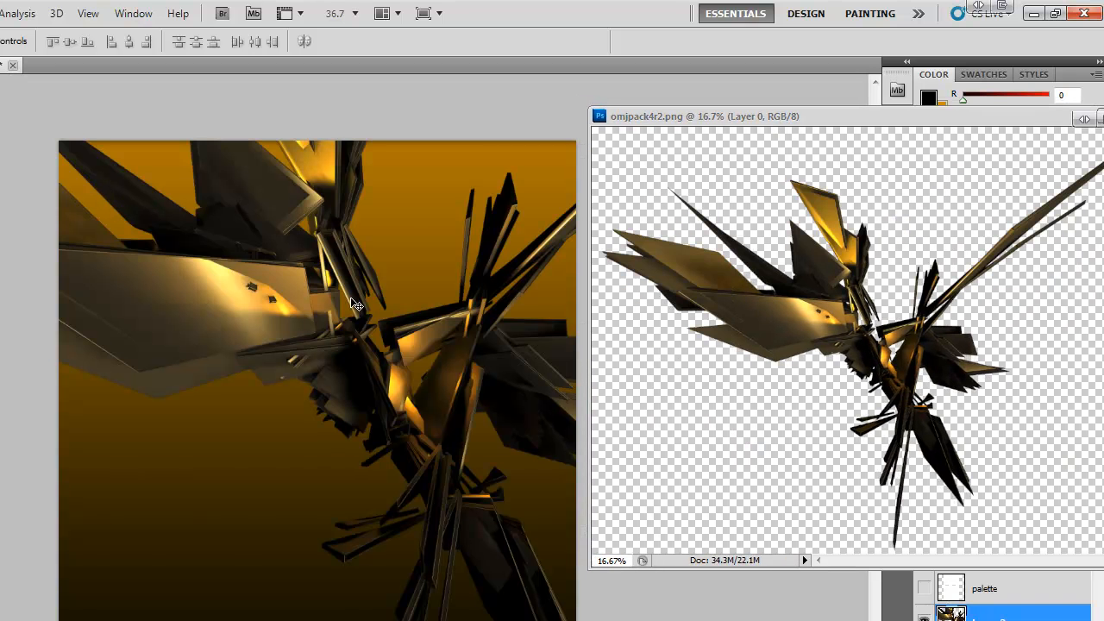
drag(984, 120, 654, 71)
click(2, 66)
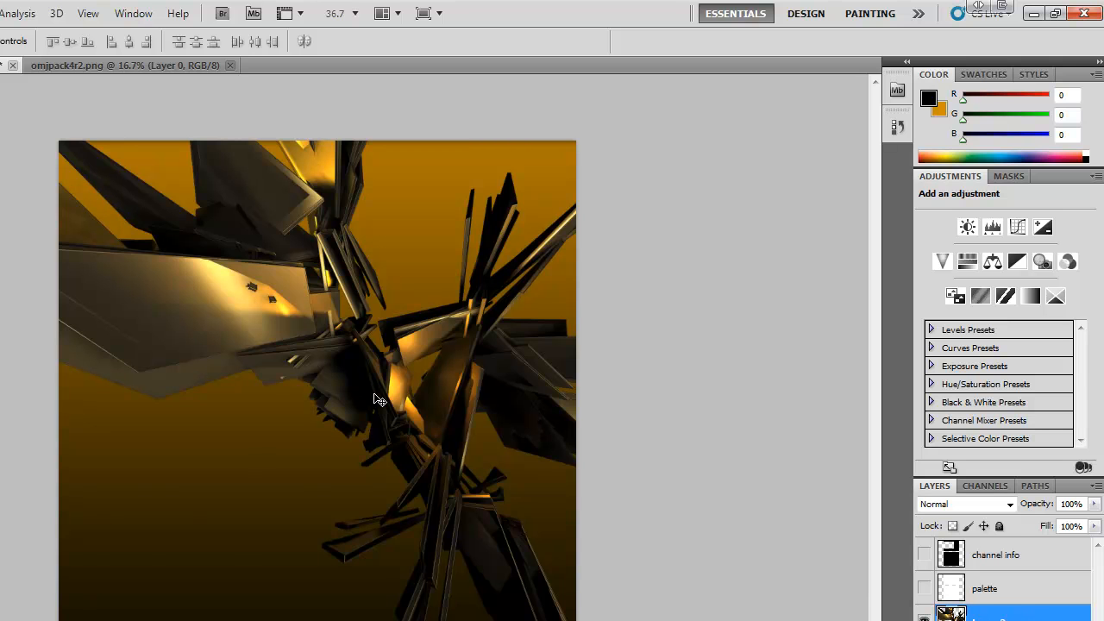
- Scale the pasted artwork down to 45.03% with Free Transform, centre it roughly on the canvas and apply the transformation
key(ctrl+t)
drag(238, 217, 367, 517)
drag(0, 188, 182, 212)
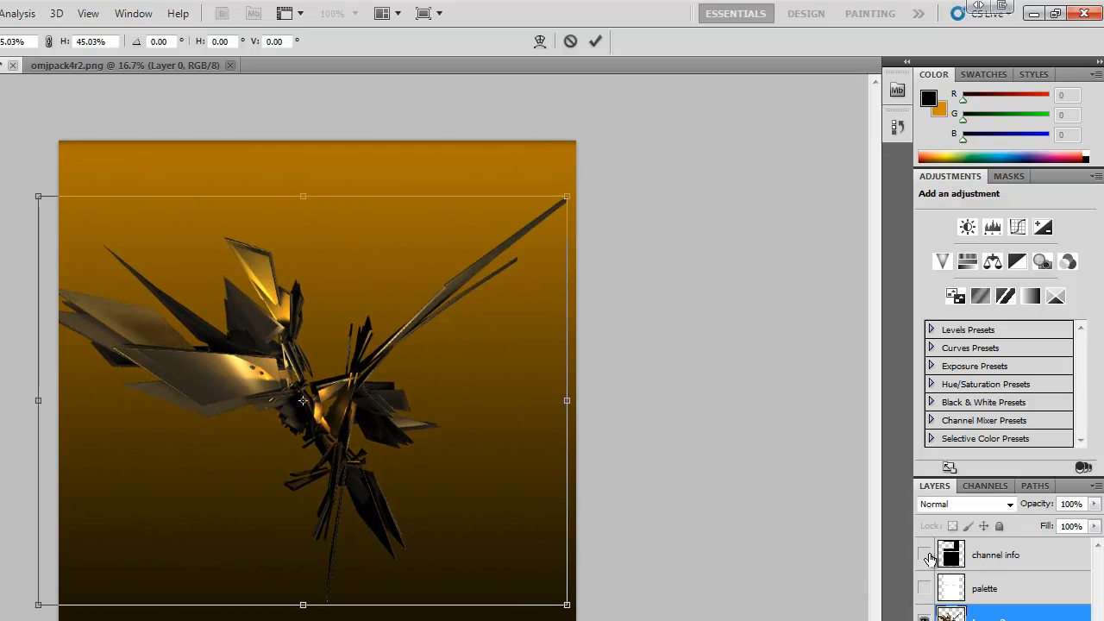
key(v)
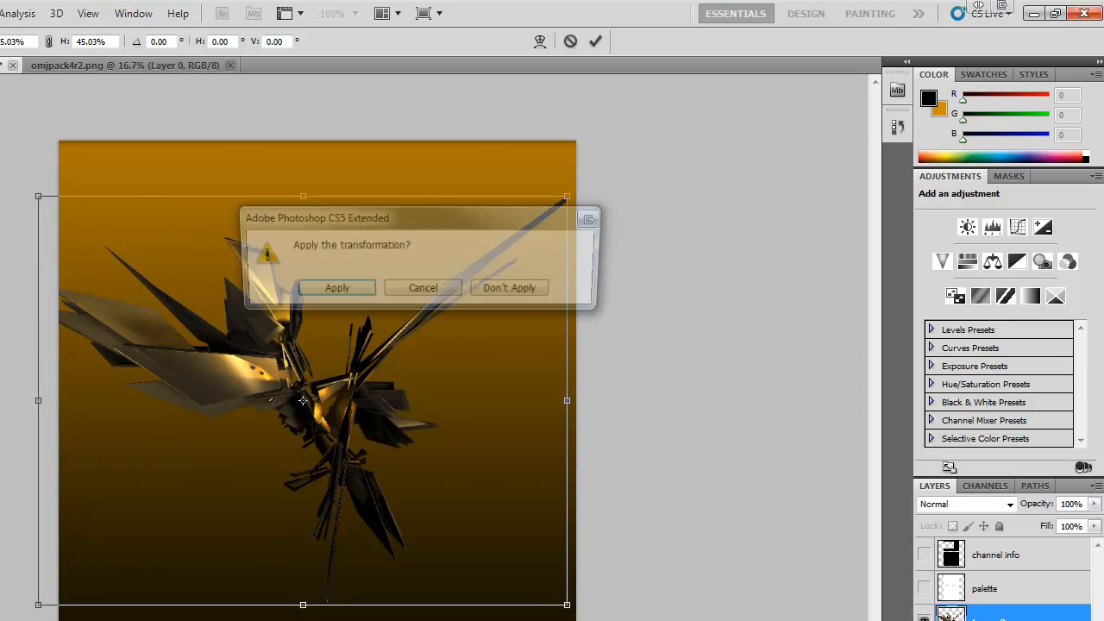
click(333, 291)
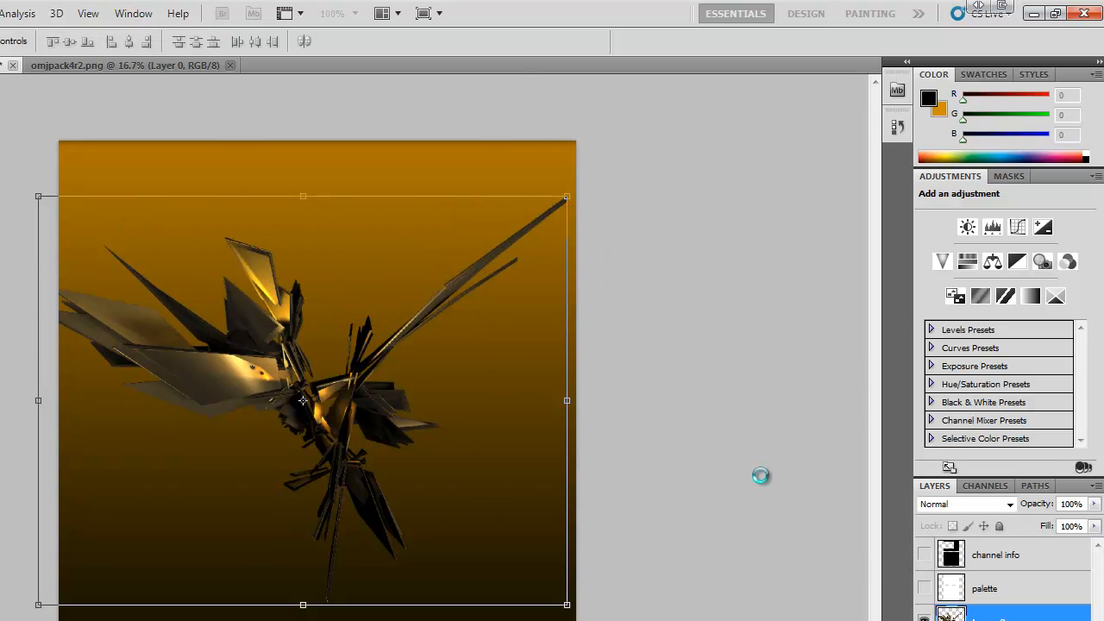
- Show the channel info layer and move the artwork toward the right side of the canvas
click(924, 555)
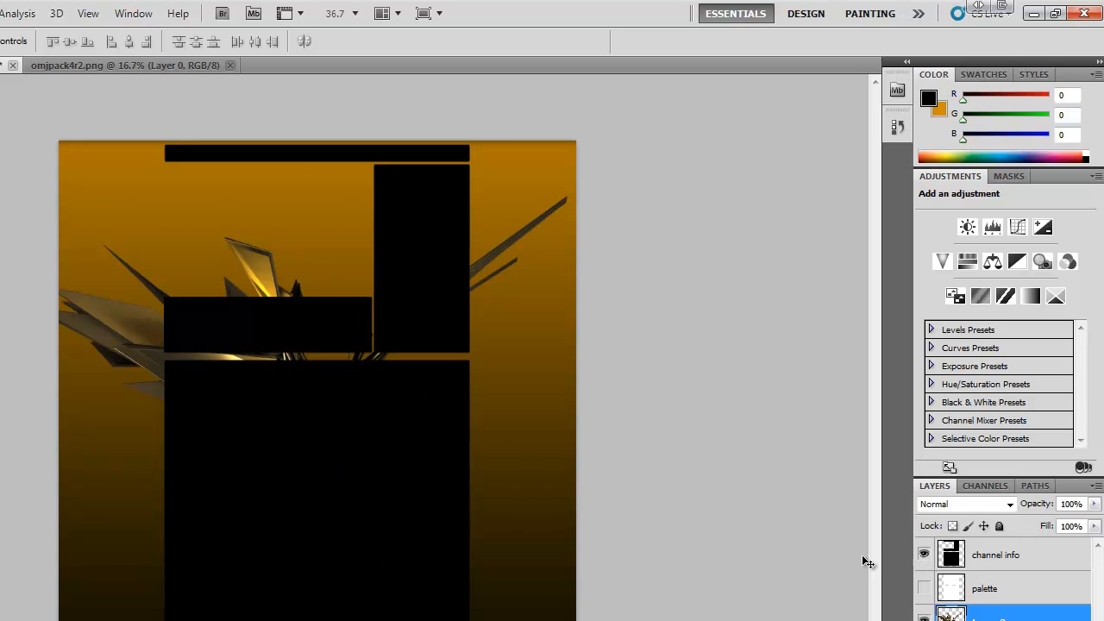
drag(129, 286, 330, 238)
- Rotate the artwork by 90 degrees with Free Transform, position it along the canvas's right side and apply the transformation
key(ctrl+t)
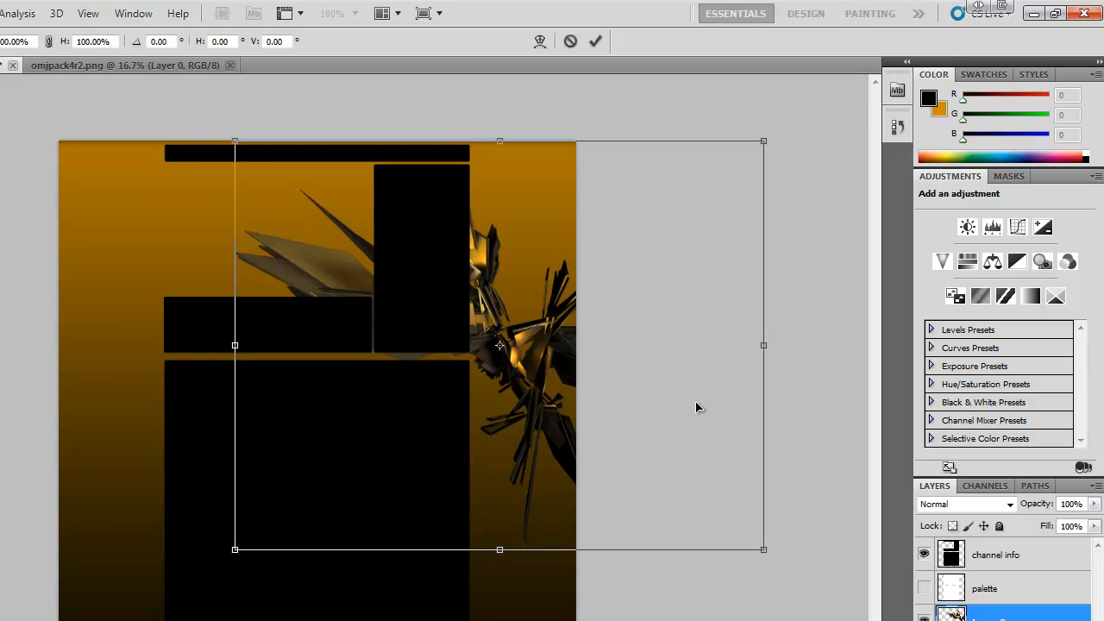
drag(806, 583, 447, 620)
drag(533, 433, 522, 470)
drag(843, 514, 728, 620)
drag(562, 418, 479, 472)
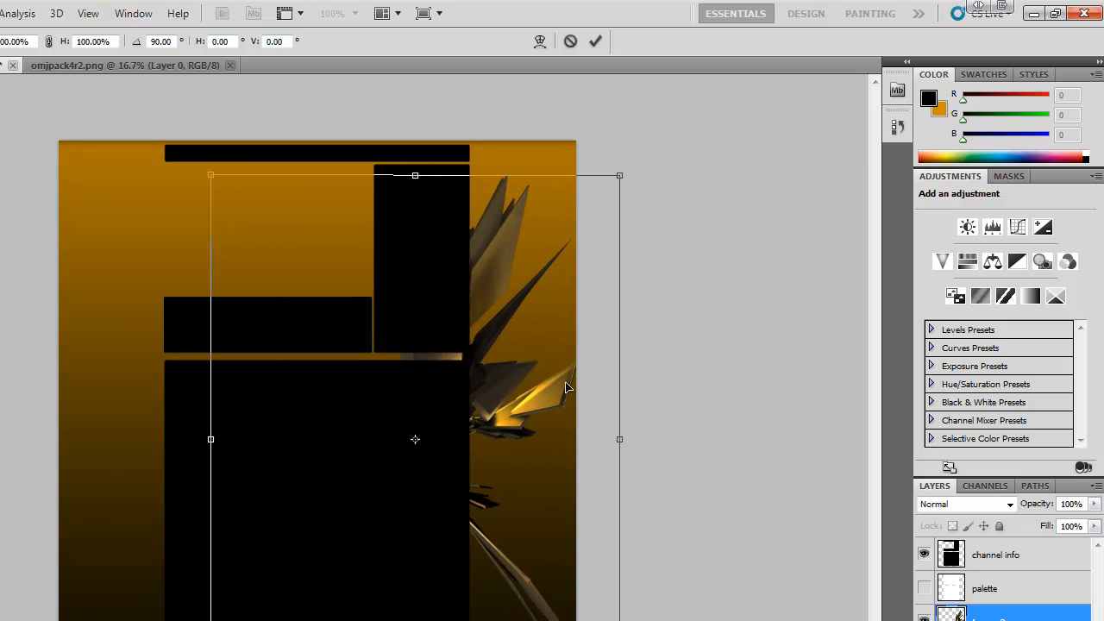
drag(458, 409, 458, 353)
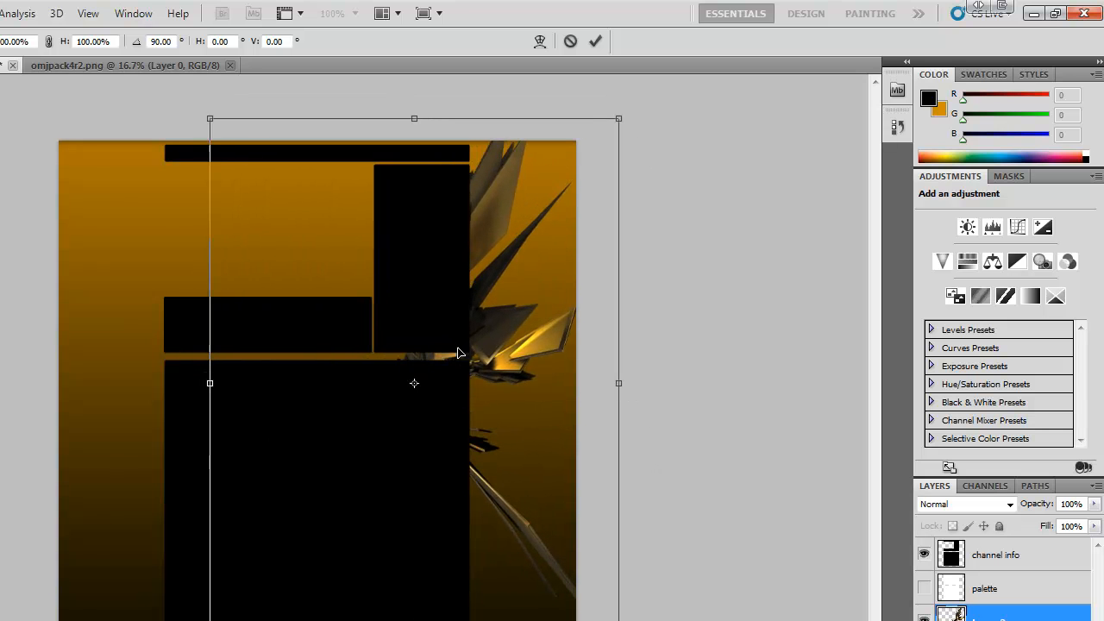
key(v)
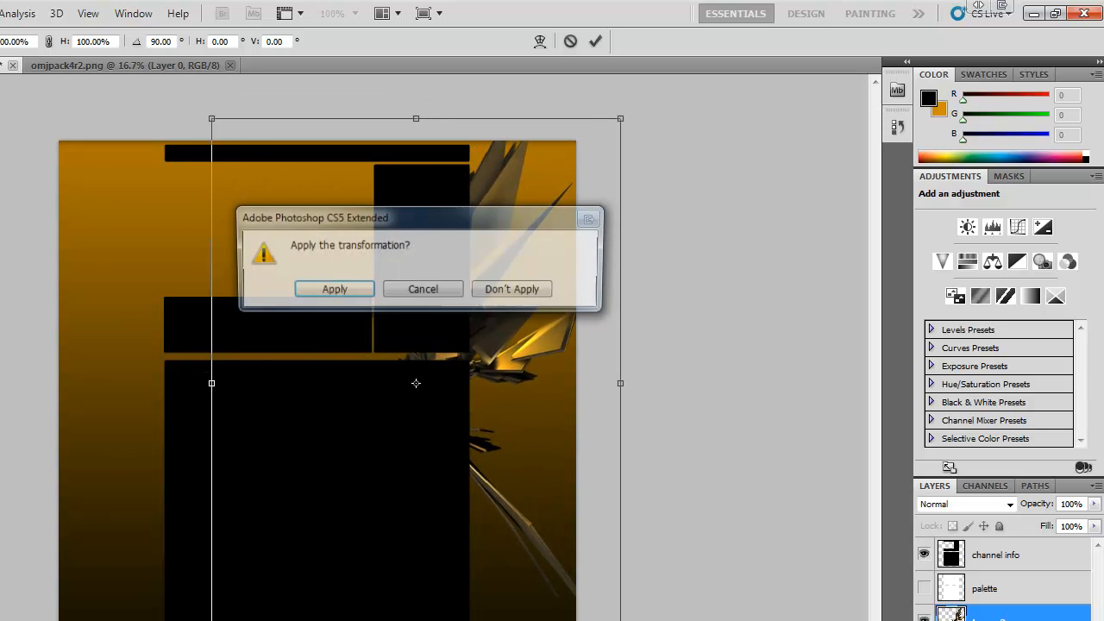
click(335, 290)
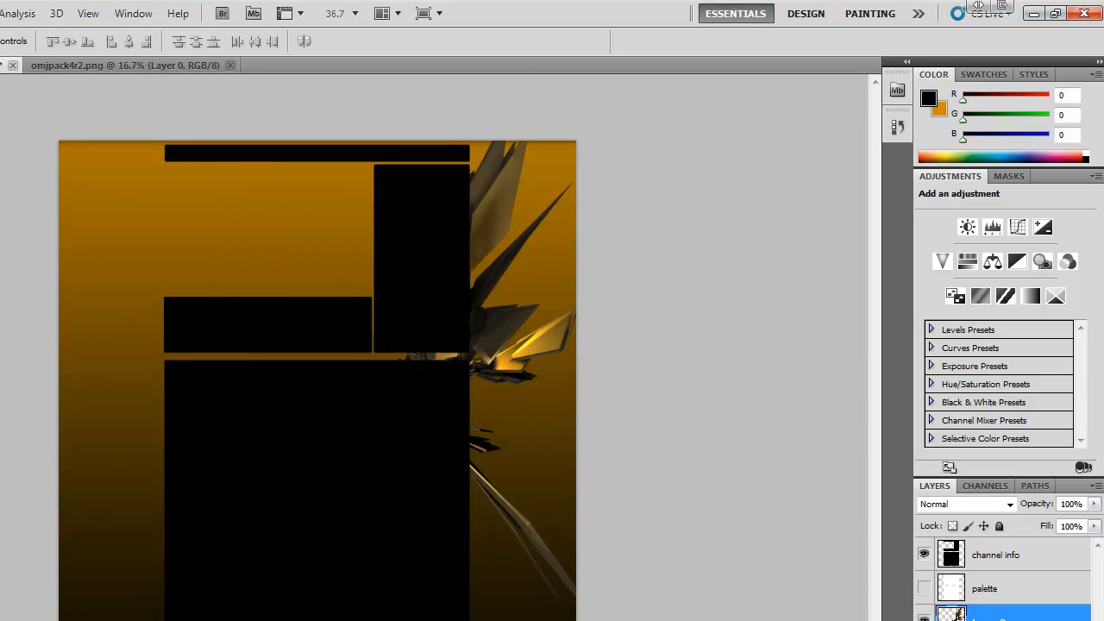
- Duplicate Layer 2 within youtube template.psd and move the copy to the left side of the canvas
right_click(992, 614)
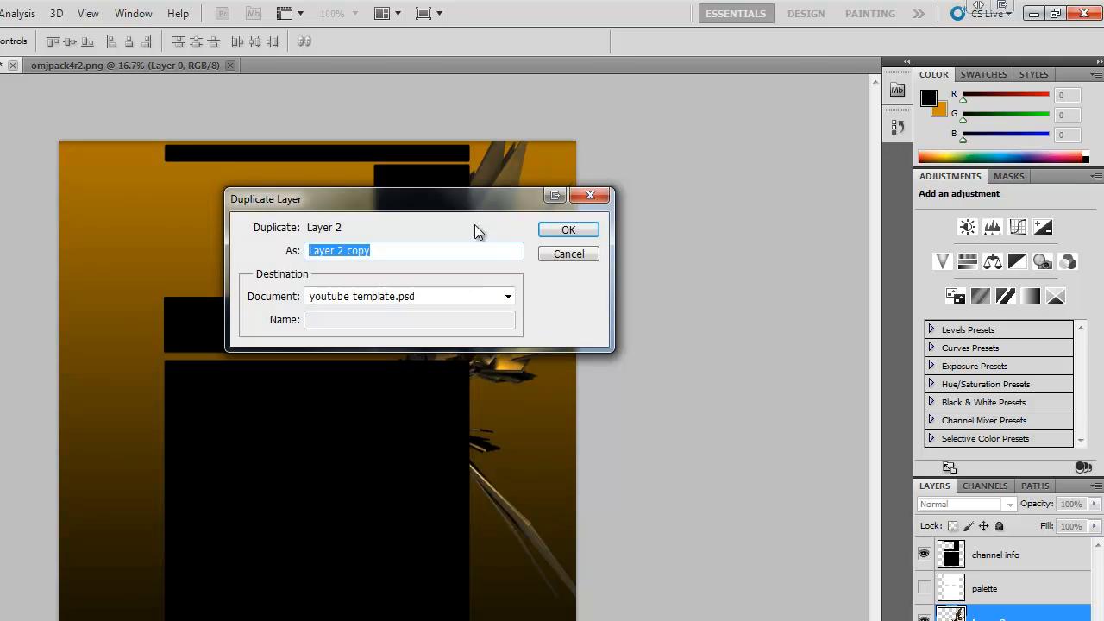
click(571, 231)
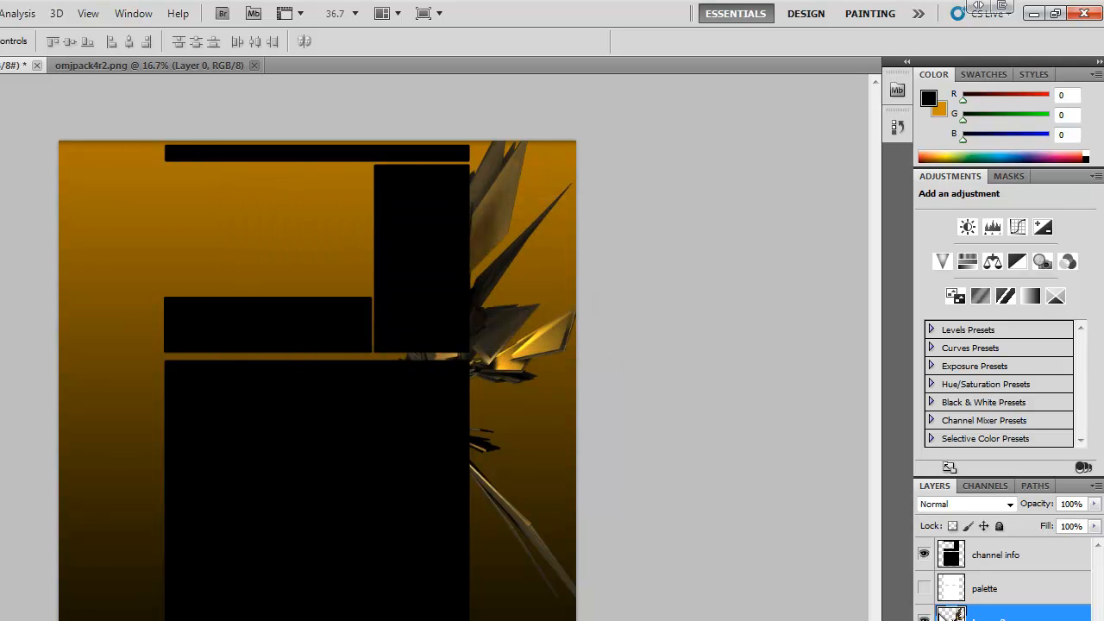
drag(424, 365, 276, 359)
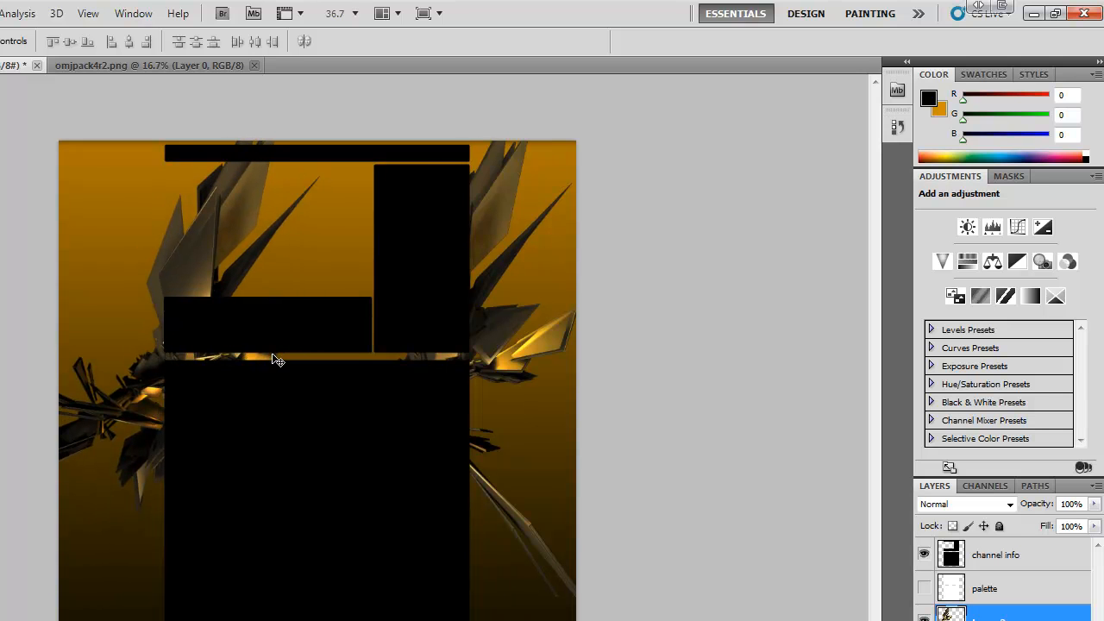
- Flip the copied artwork horizontally and vertically with Free Transform, place it against the canvas's left edge and apply the transformation
key(ctrl+t)
drag(380, 617, 24, 177)
drag(241, 349, 238, 407)
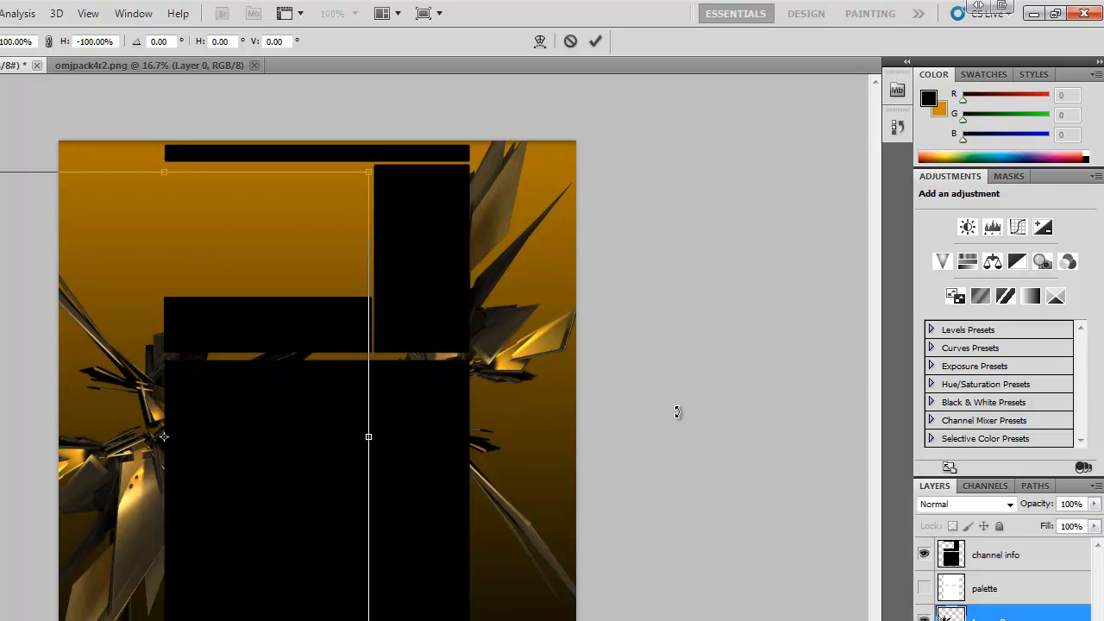
key(v)
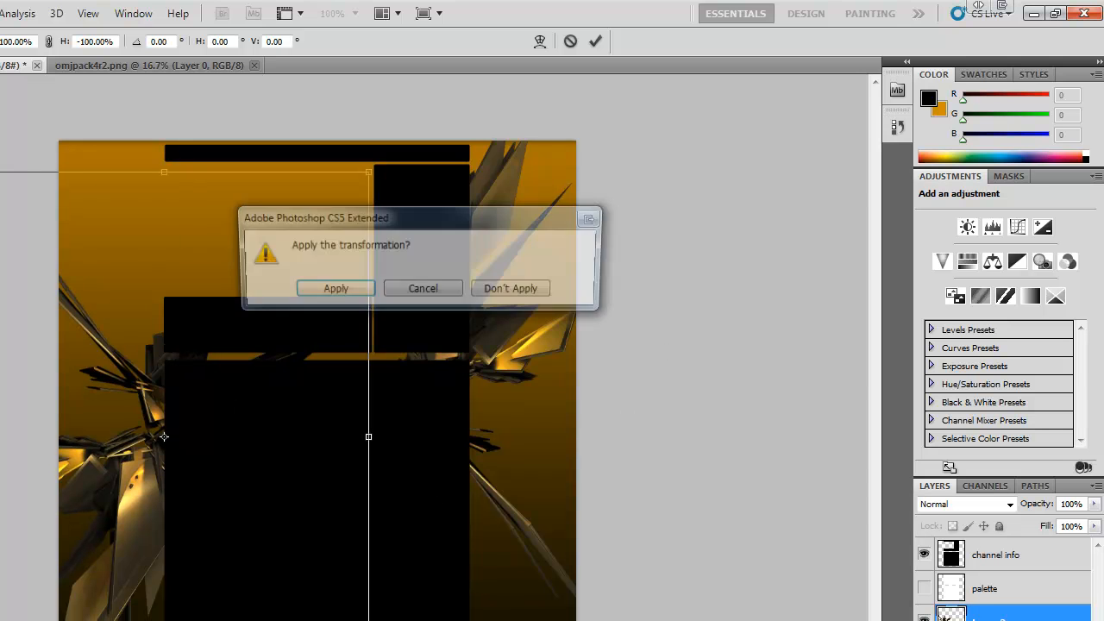
click(321, 291)
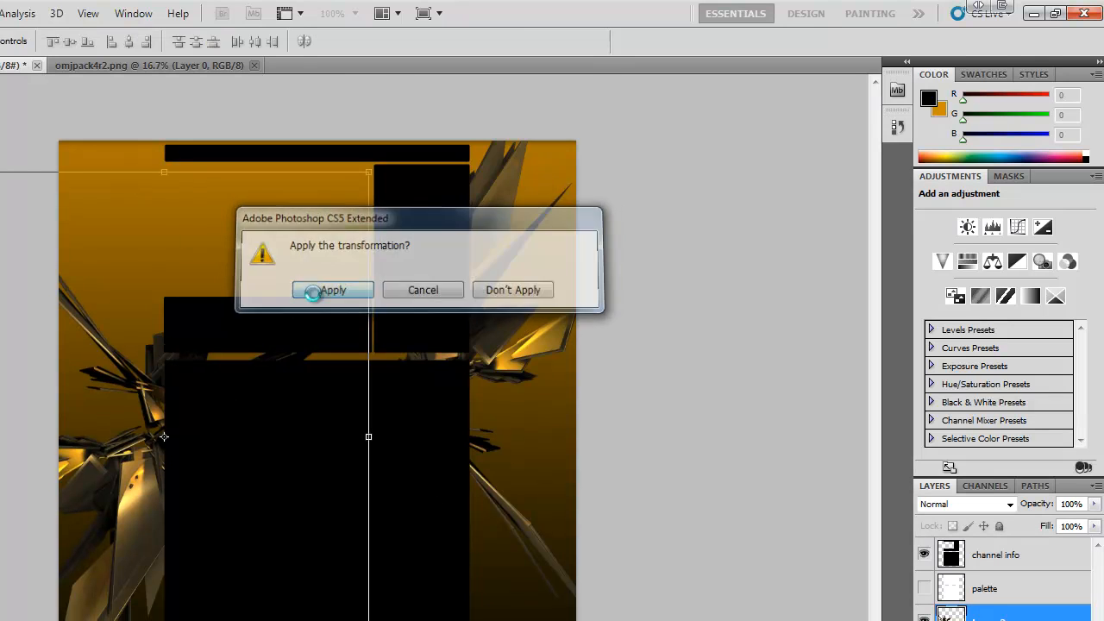
- Enable a Gradient Overlay in the channel info layer's blending options
click(1010, 560)
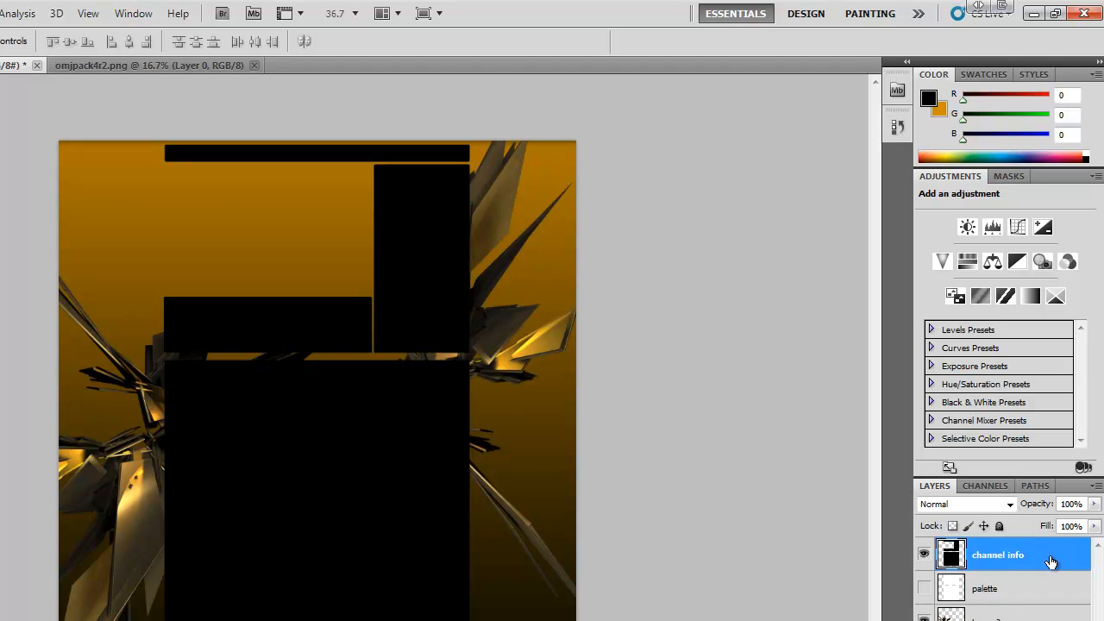
right_click(1050, 559)
click(983, 165)
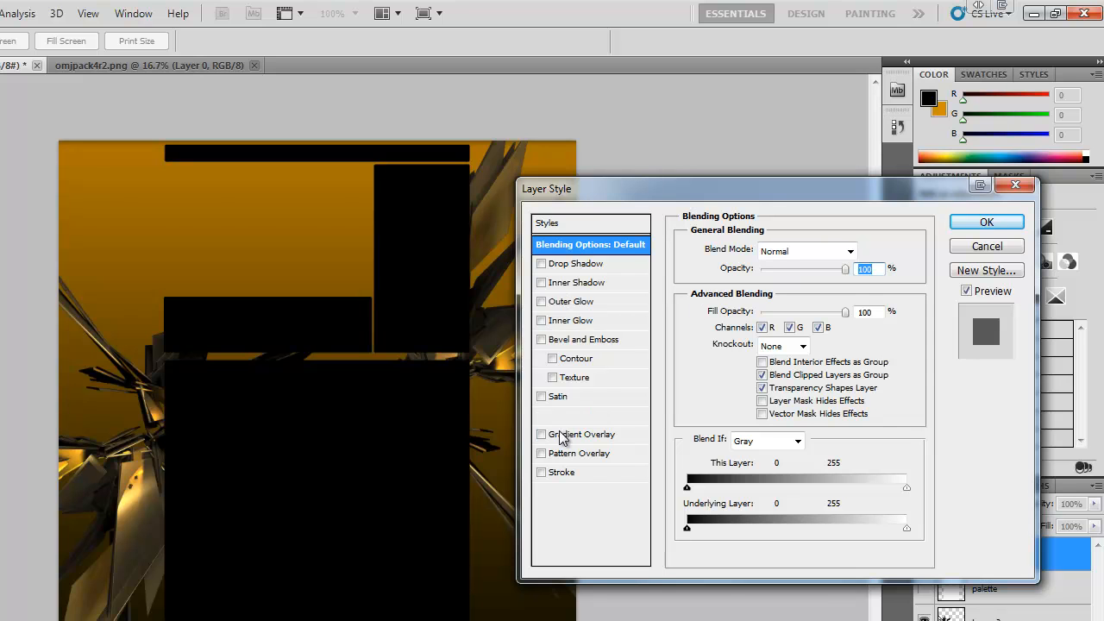
click(540, 434)
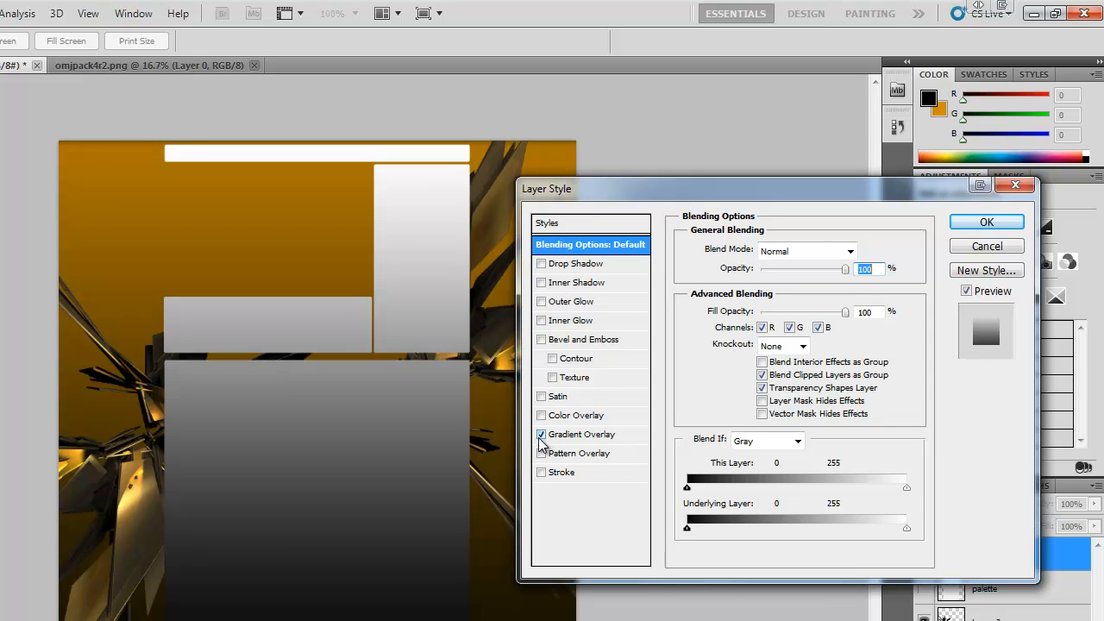
click(541, 436)
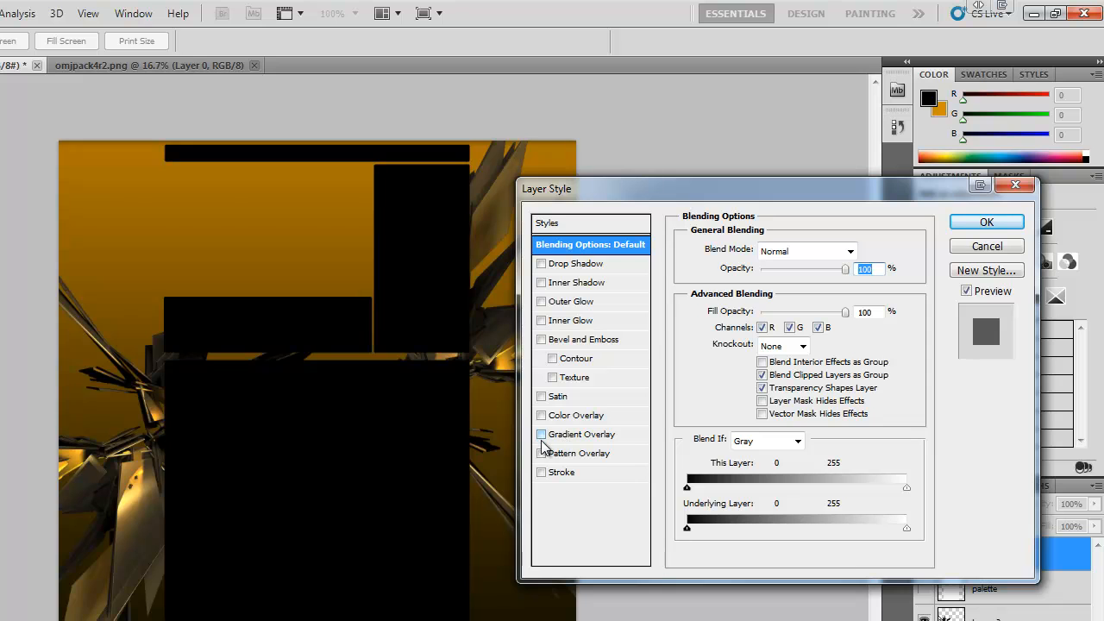
click(541, 434)
click(567, 433)
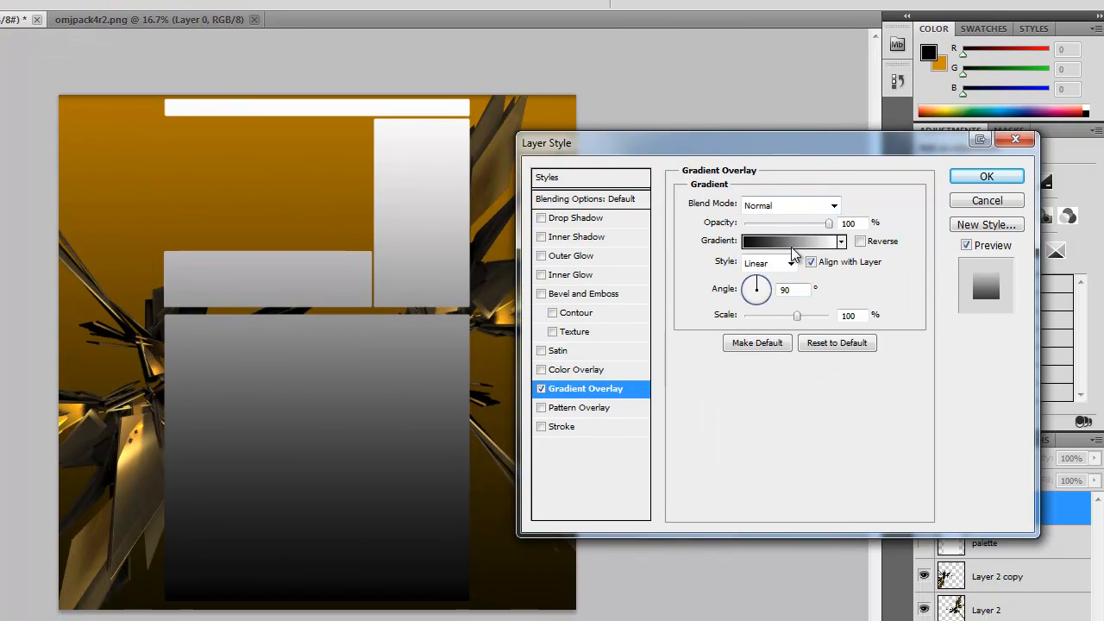
- Change the overlay gradient's white stop to orange-brown a2720d and apply the layer style
click(791, 279)
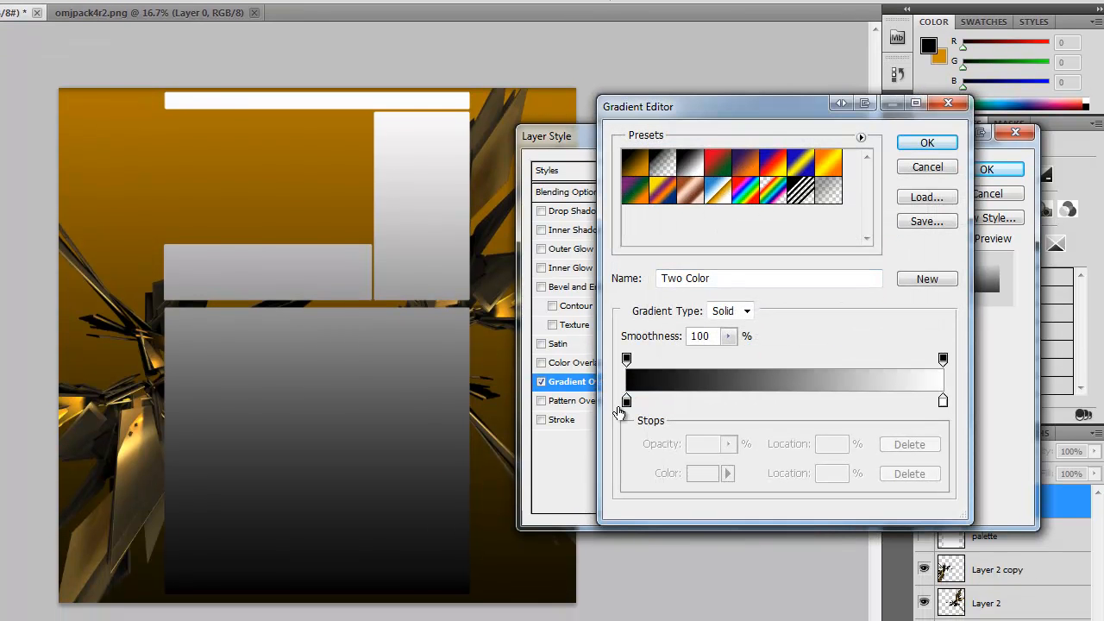
double_click(942, 402)
click(501, 286)
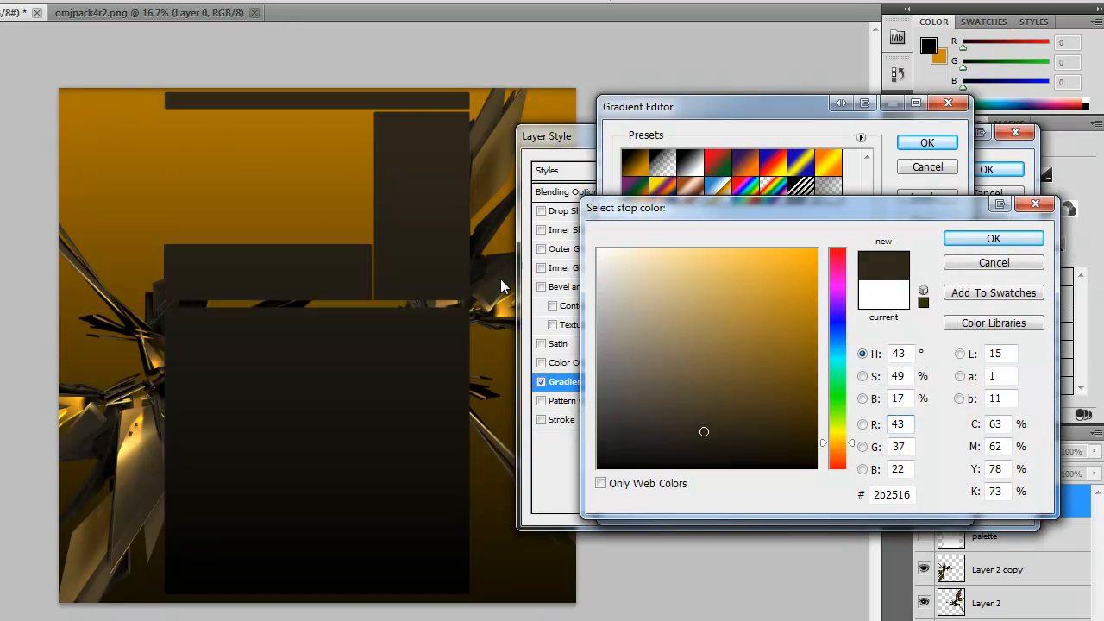
click(495, 214)
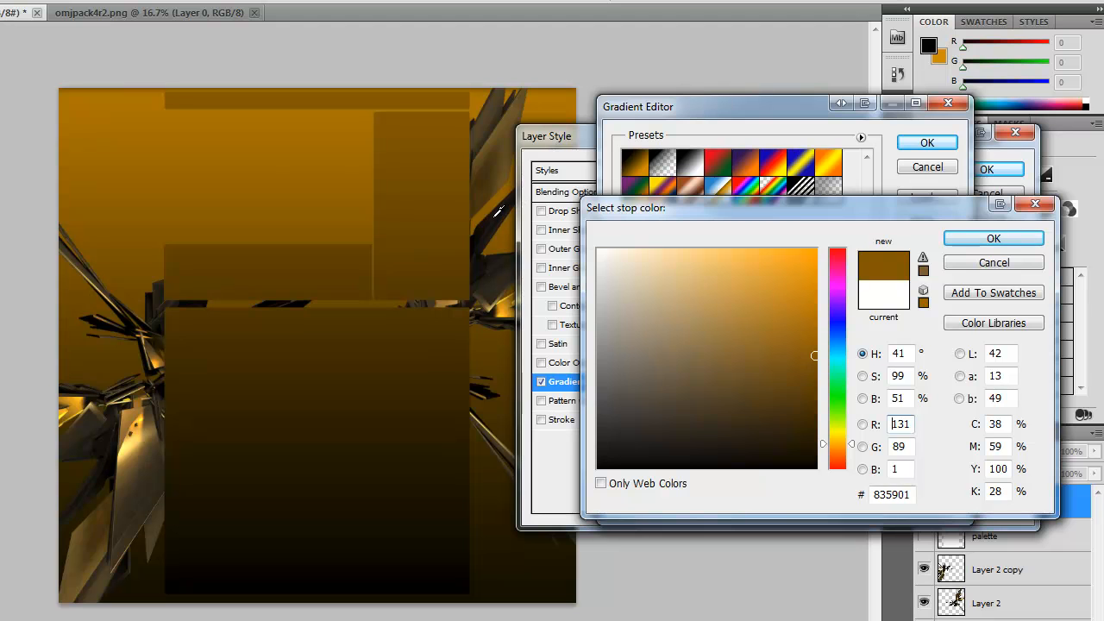
drag(702, 365, 783, 402)
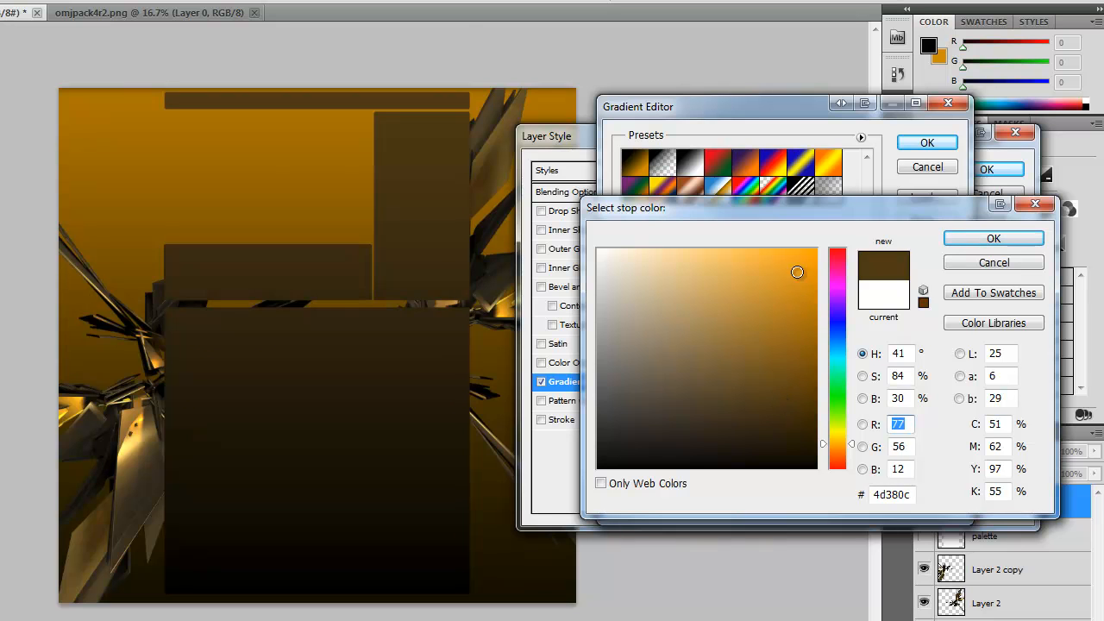
click(794, 257)
drag(799, 276, 798, 328)
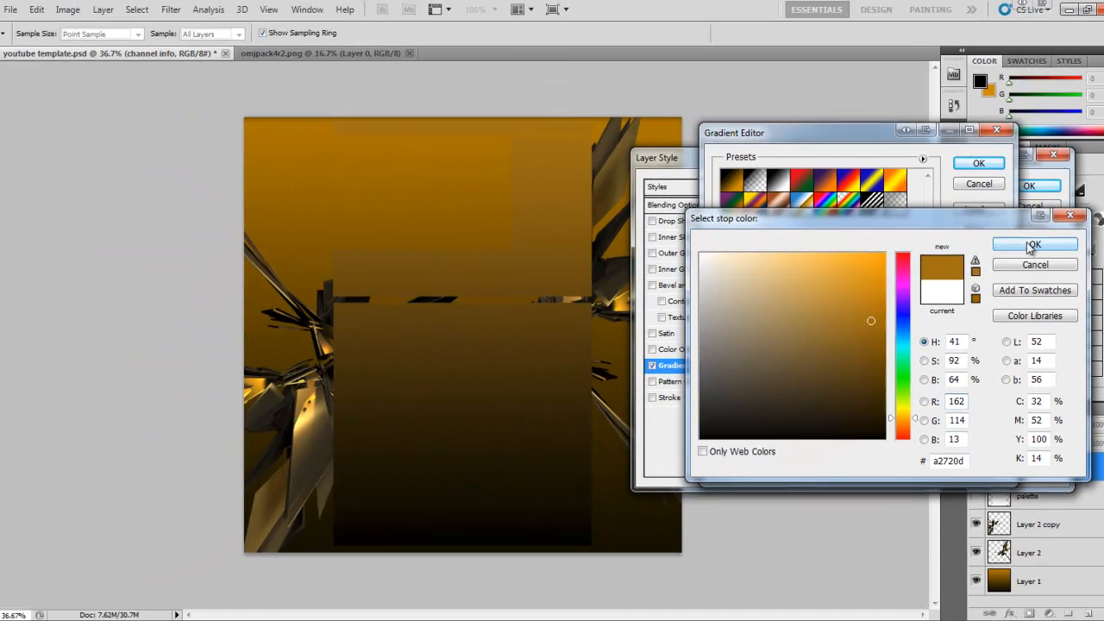
click(1000, 240)
click(939, 148)
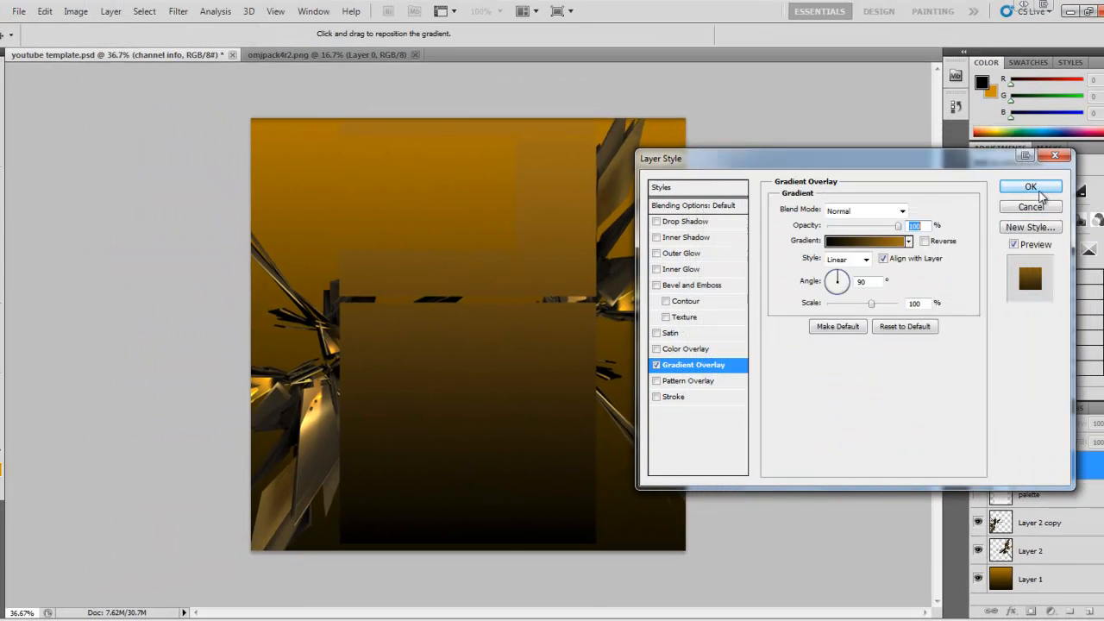
click(1034, 191)
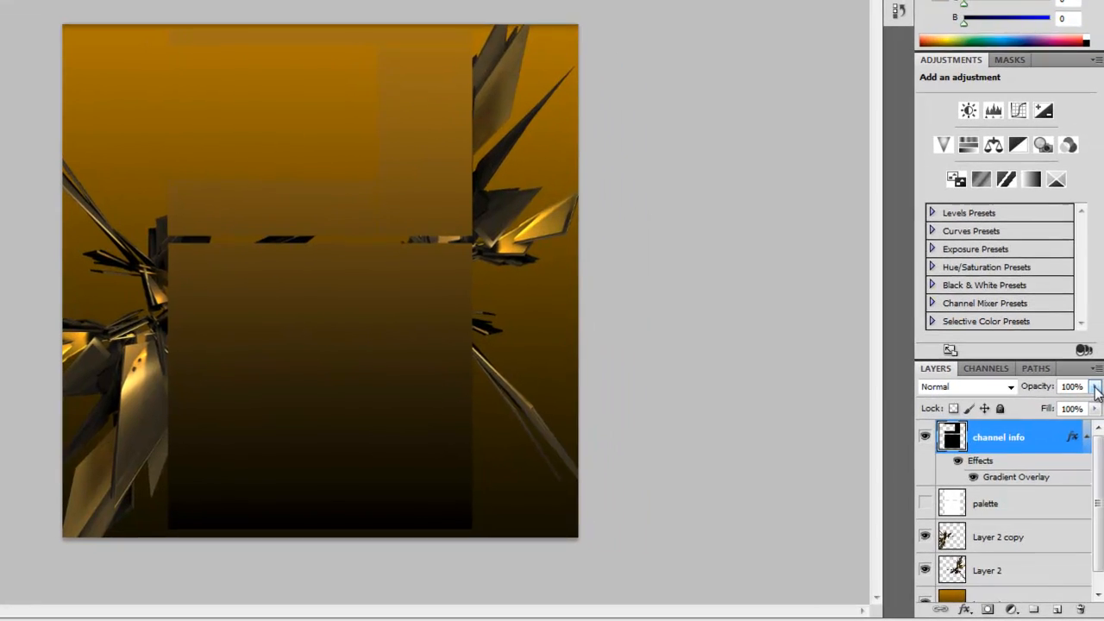
- Lower the channel info layer's opacity to 52% and briefly preview the palette layer before hiding it again
click(1103, 423)
drag(1095, 408, 1055, 416)
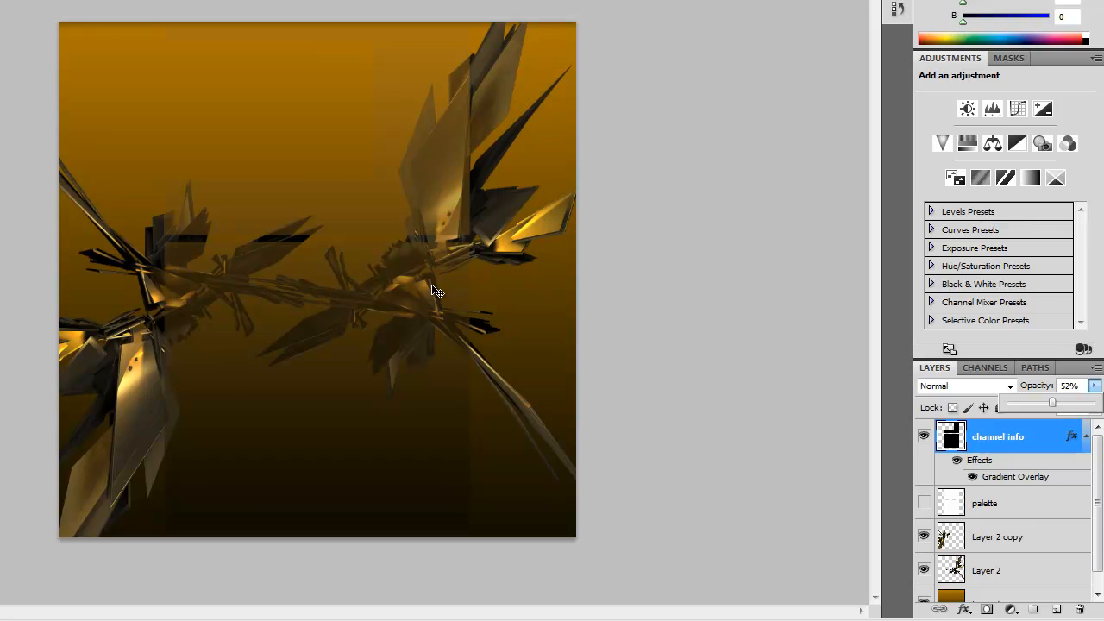
click(924, 502)
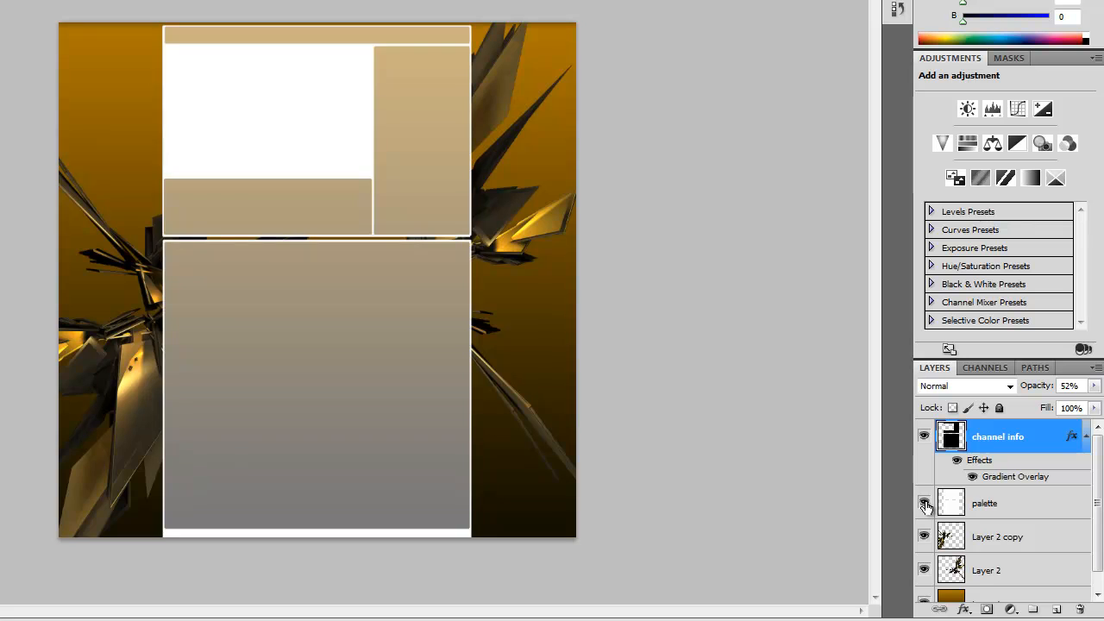
click(924, 503)
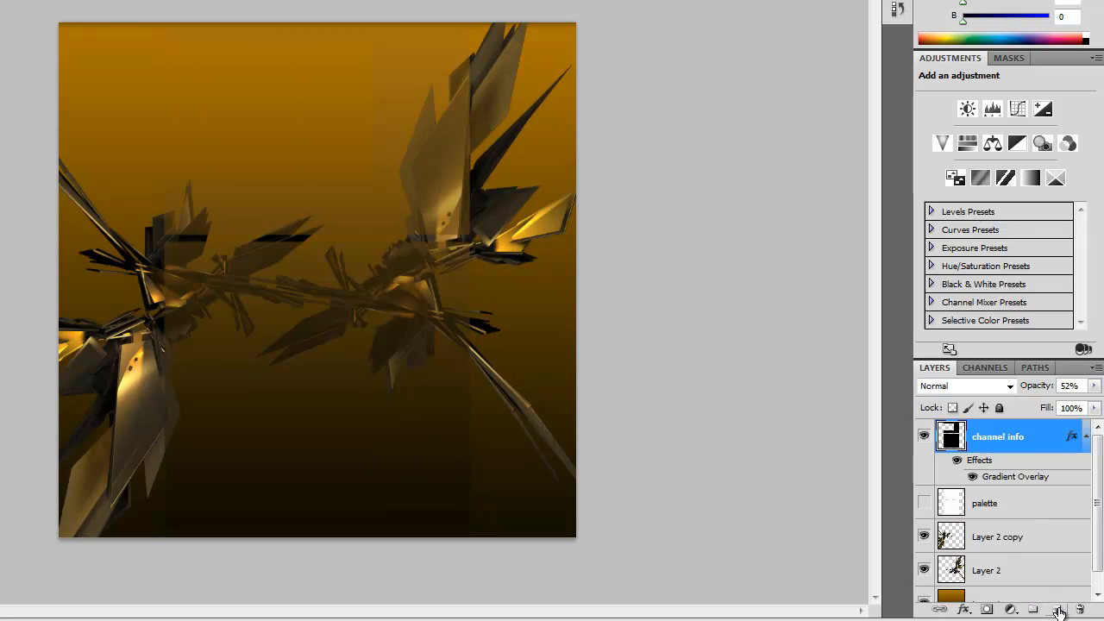
- Add a new layer and move it down to directly above Layer 1
click(1006, 508)
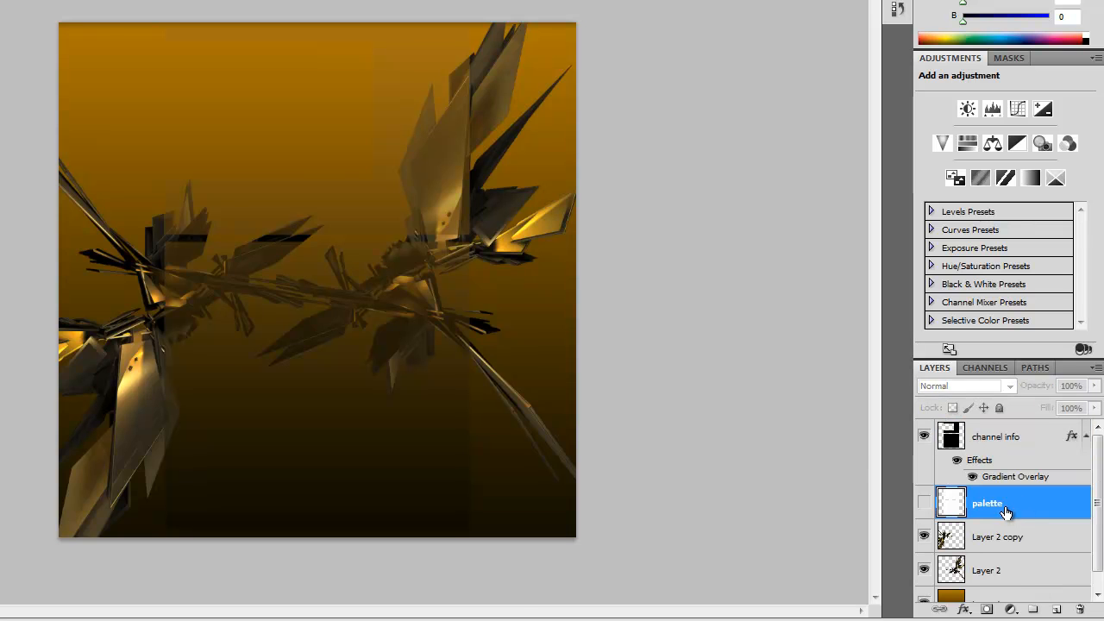
click(1056, 610)
drag(1040, 512, 1051, 579)
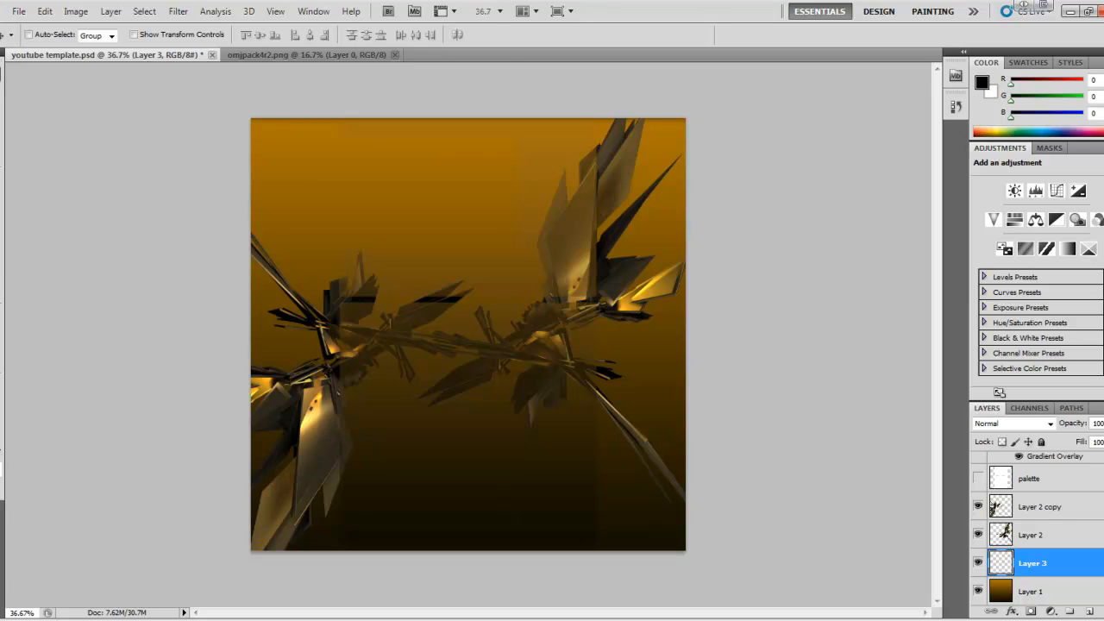
- Draw a short black-to-transparent gradient up from the canvas's lower edge on Layer 3 and move the layer above Layer 2 copy
click(1, 259)
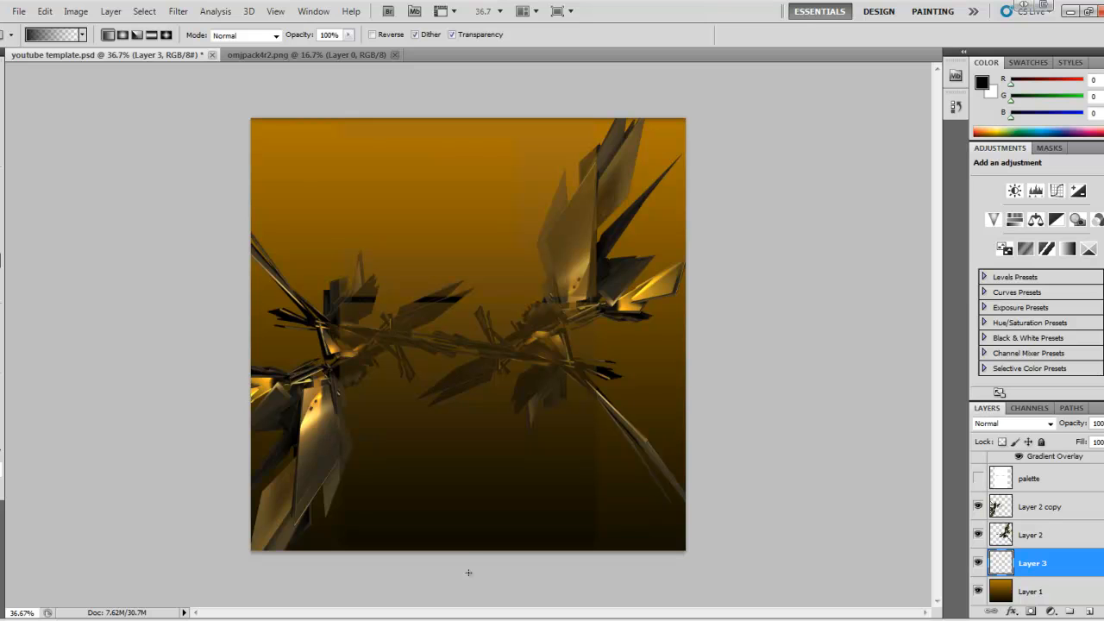
drag(468, 507, 468, 509)
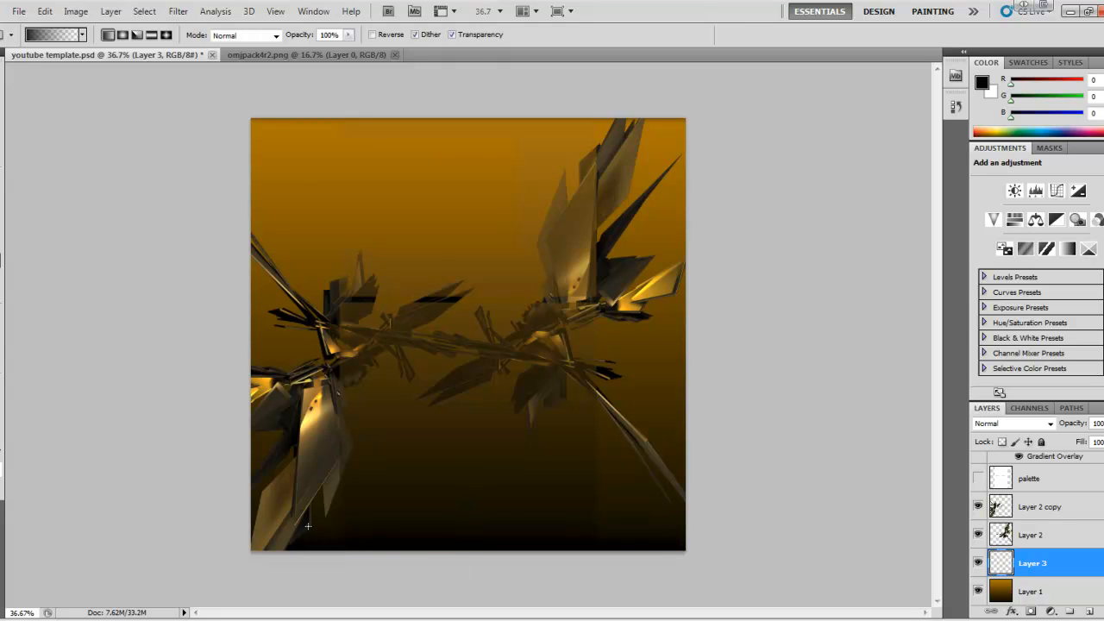
drag(1061, 573, 1061, 497)
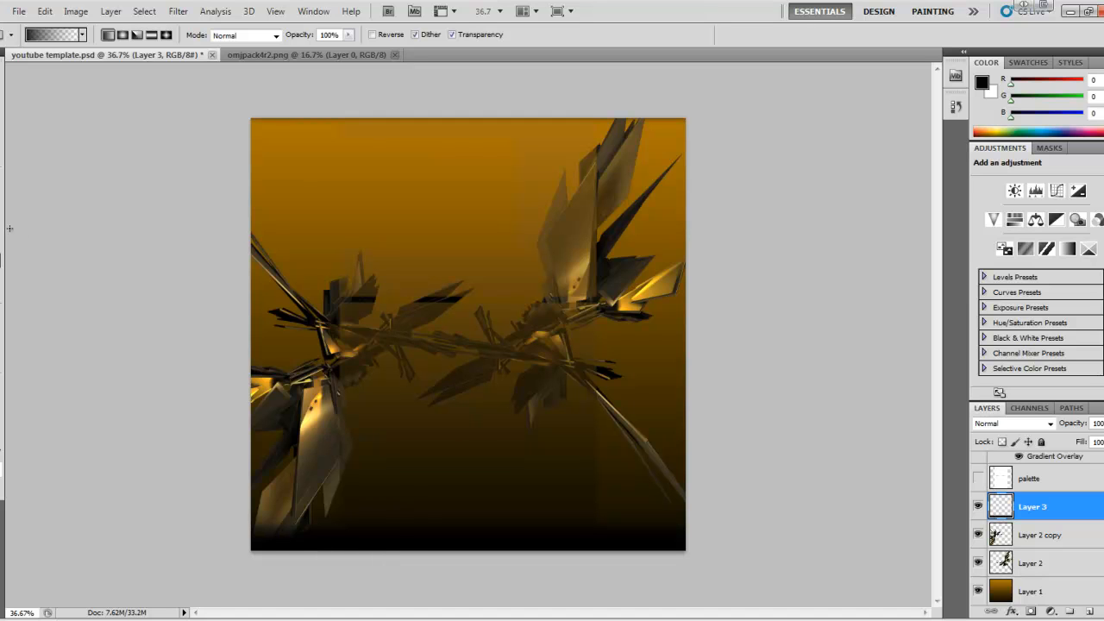
- Add the black title text Im720p in AR BLANCA 150 pt over the artwork and move its layer above the channel info layer
key(t)
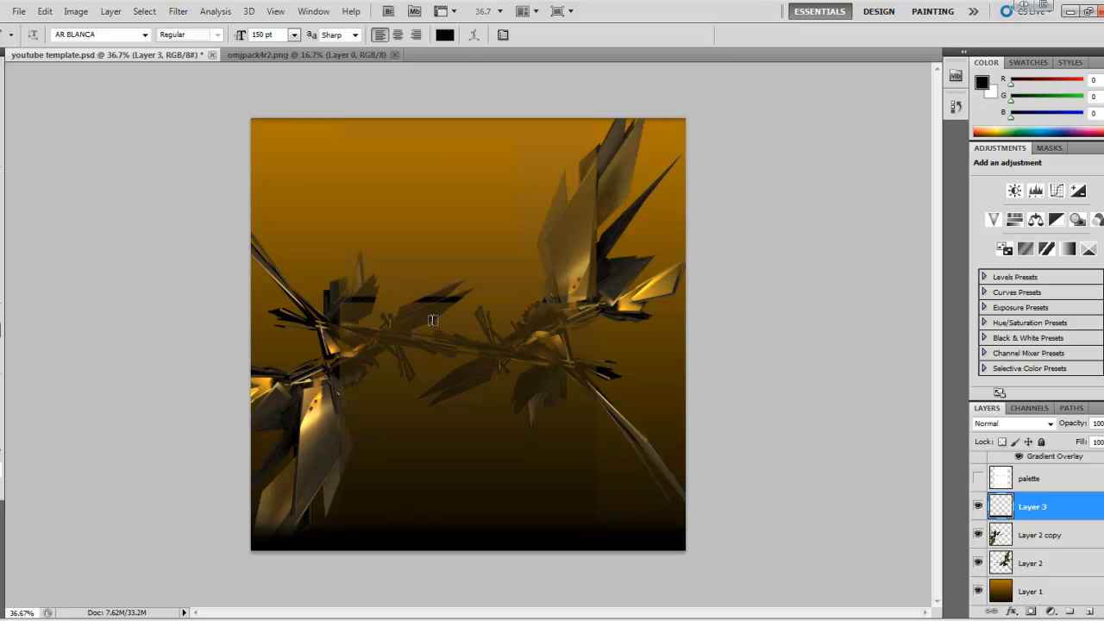
scroll(432, 320, up, 2)
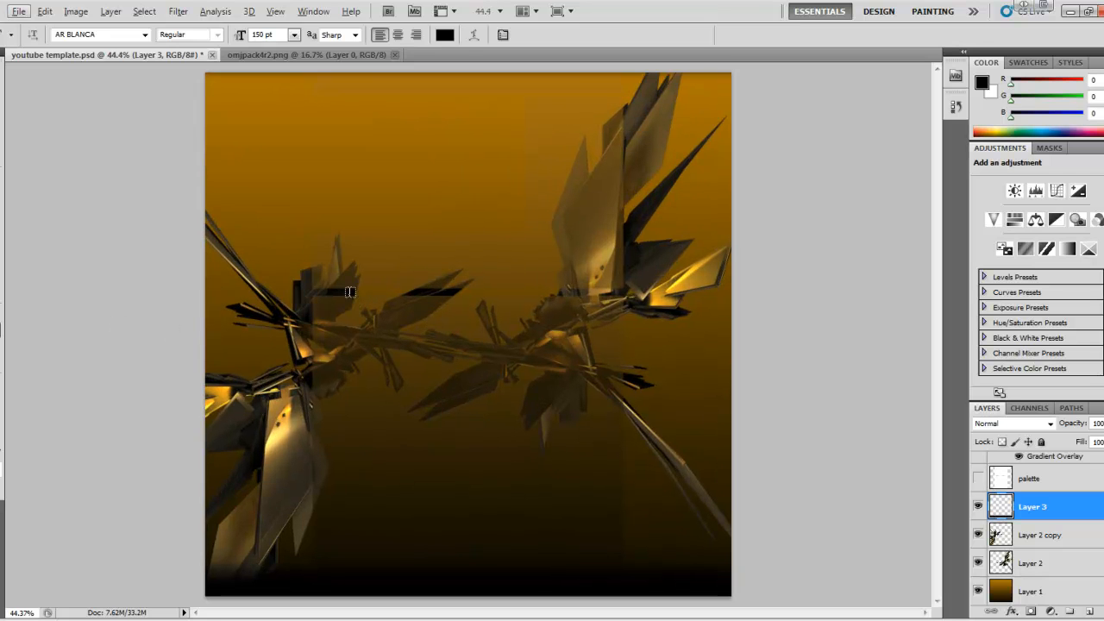
click(349, 291)
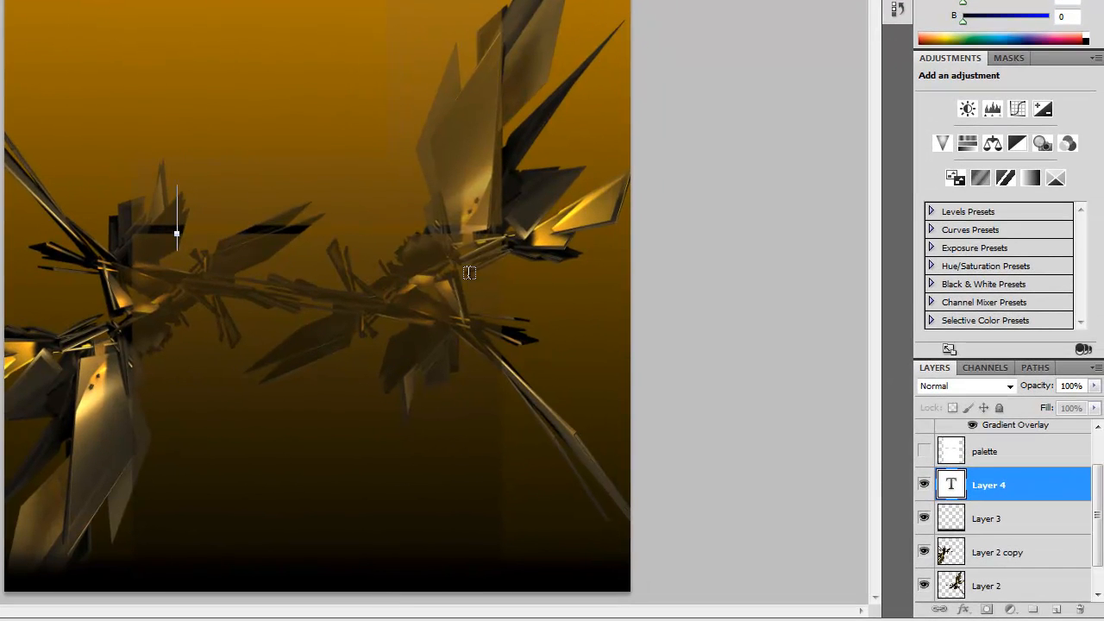
text(What)
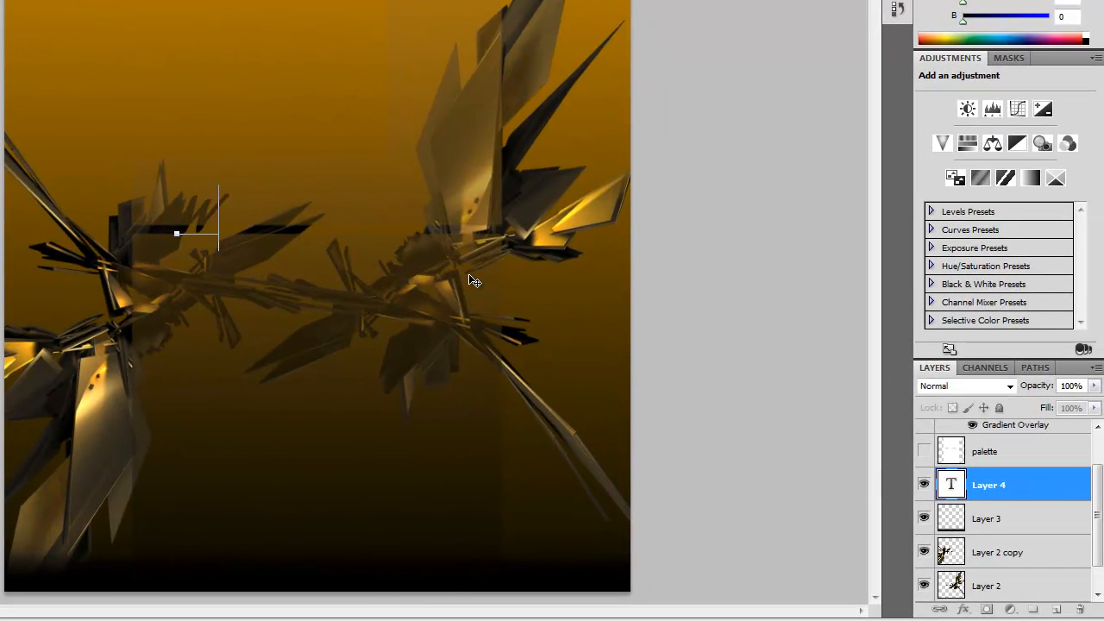
key(BackSpace)
text(sh)
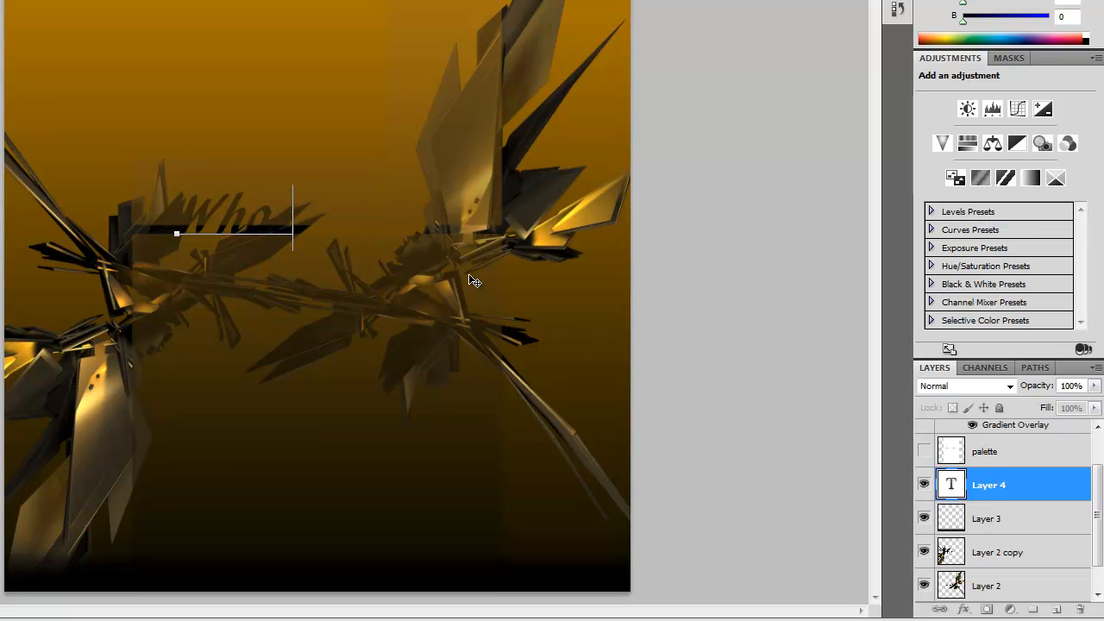
key(BackSpace)
key(BackSpace)
text(Im720p)
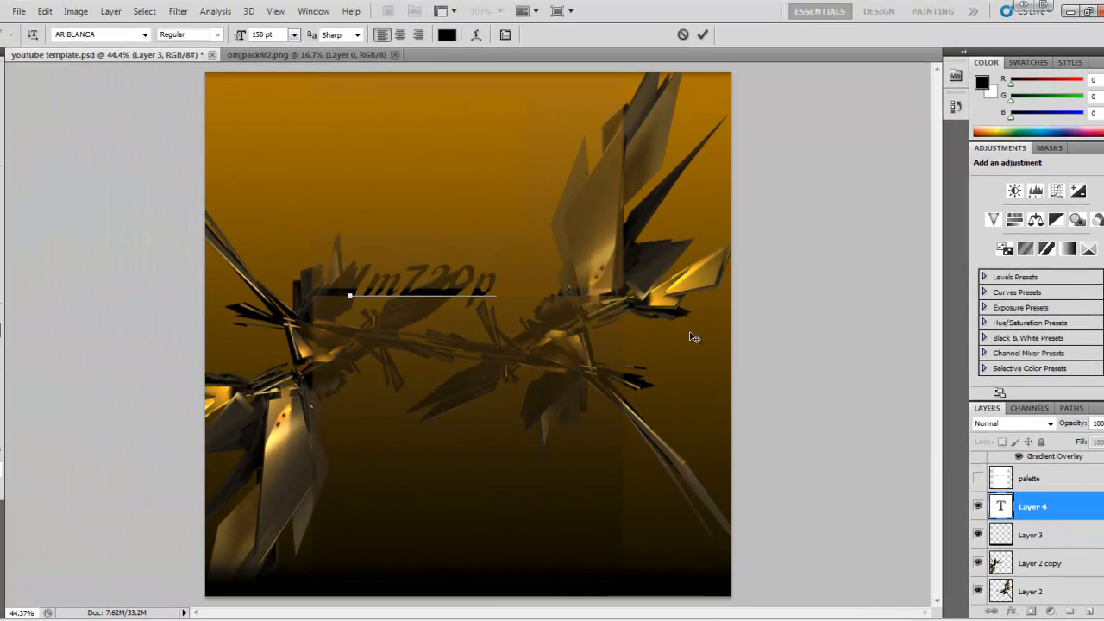
drag(1057, 507, 1055, 457)
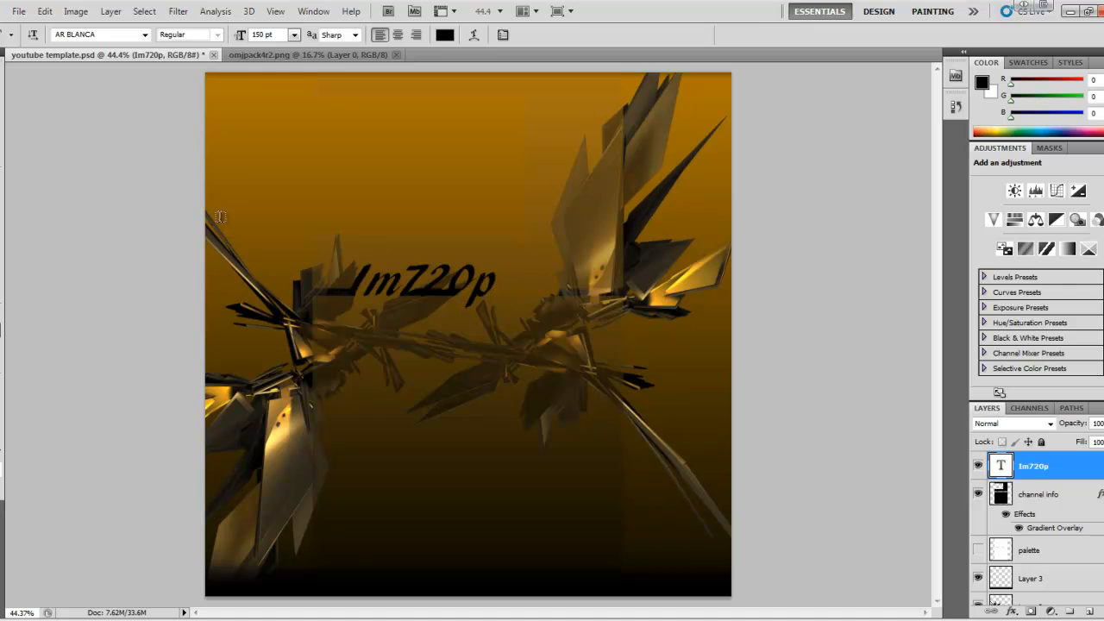
- Rotate the Im720p text 90° counterclockwise, place it near the canvas's upper-left corner and apply the transformation
click(4, 48)
mouse_move(457, 293)
mouse_down()
mouse_move(478, 262)
mouse_move(464, 276)
mouse_up()
drag(583, 246, 560, 265)
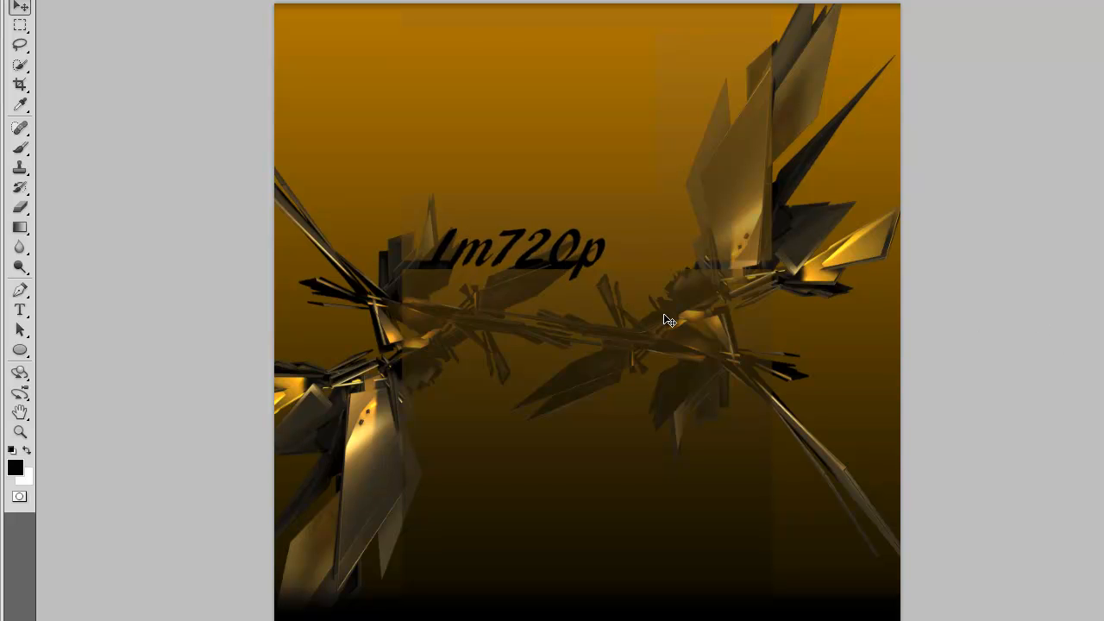
key(ctrl+t)
drag(405, 324, 602, 386)
drag(521, 295, 373, 174)
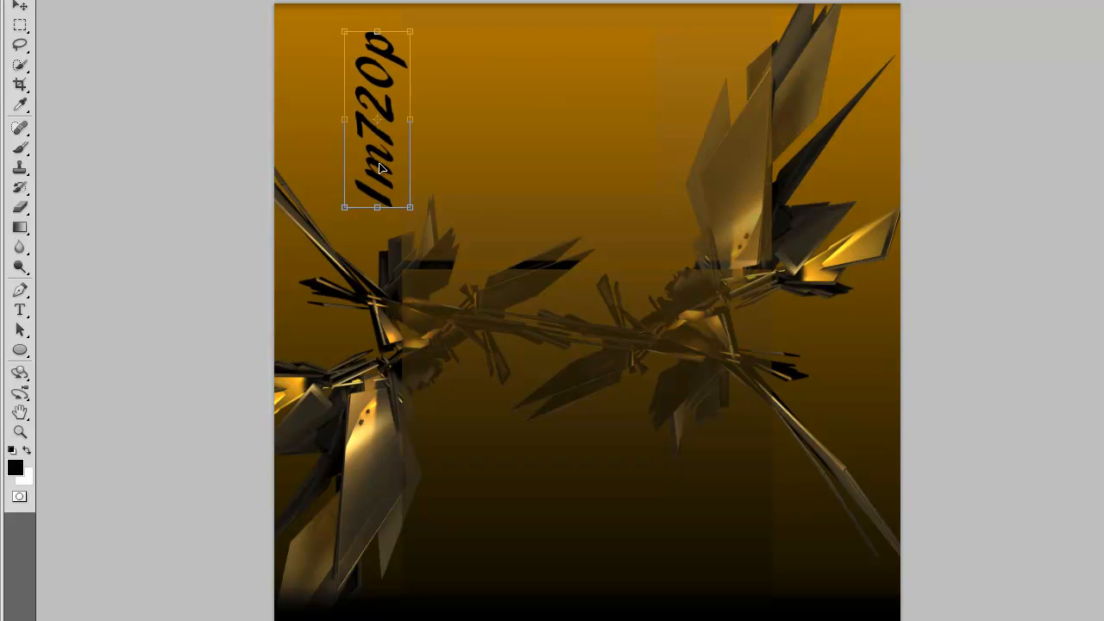
click(26, 4)
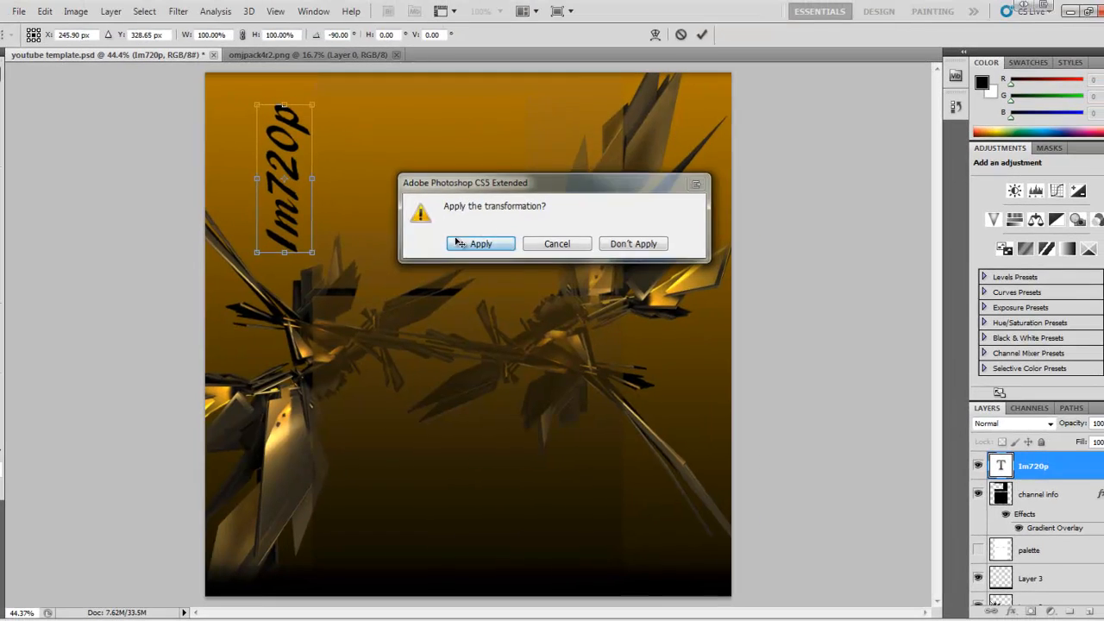
click(477, 244)
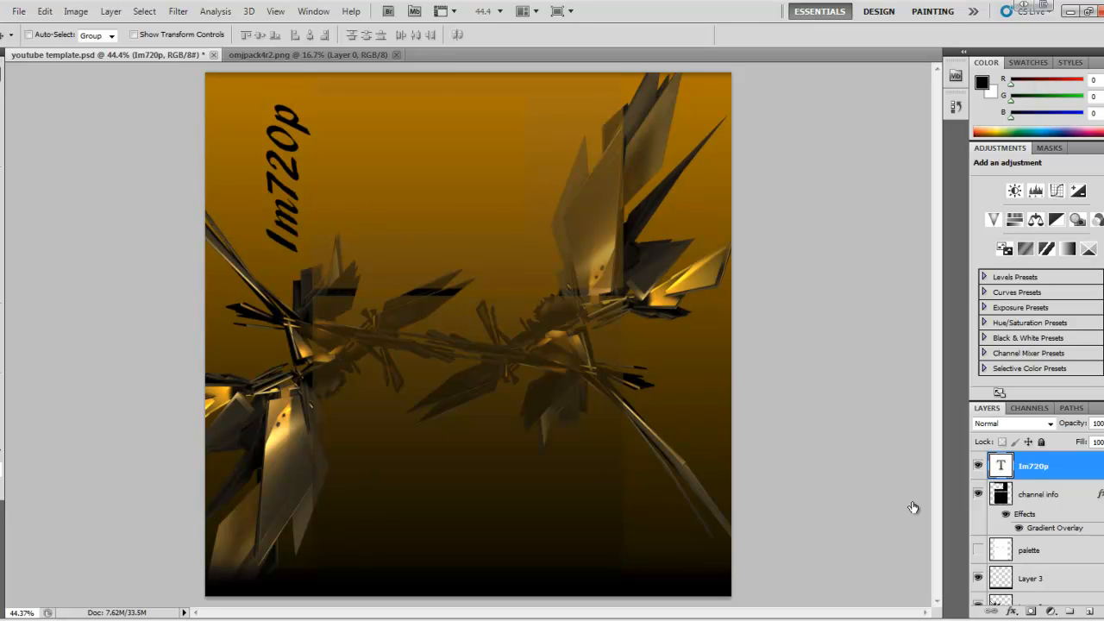
- Open the Im720p text layer's blending options and enable an Outer Glow
right_click(1078, 473)
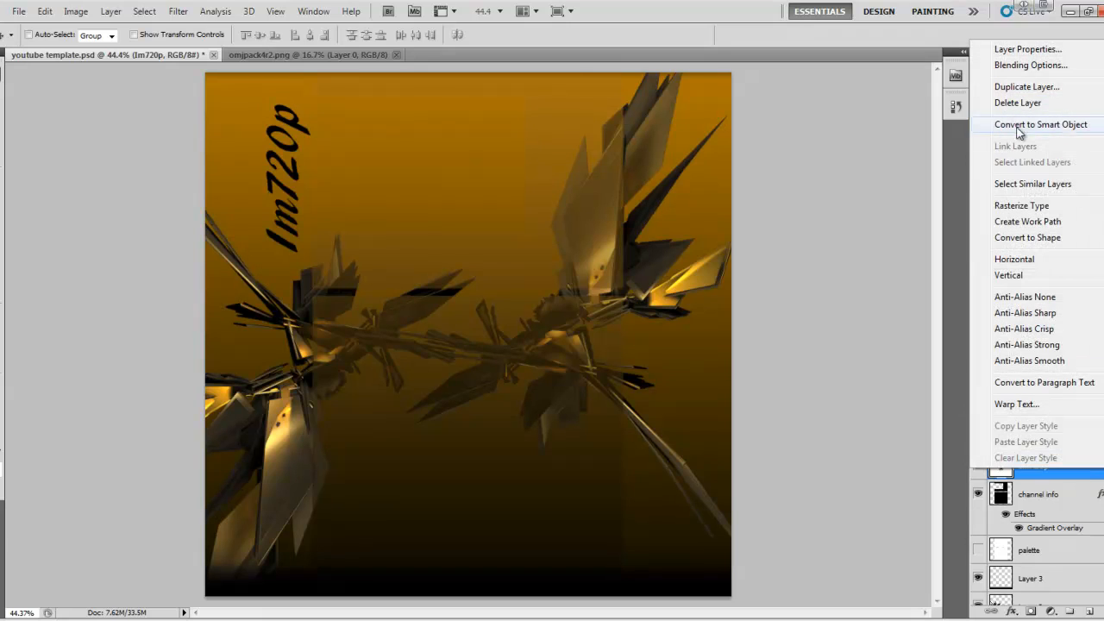
click(1040, 67)
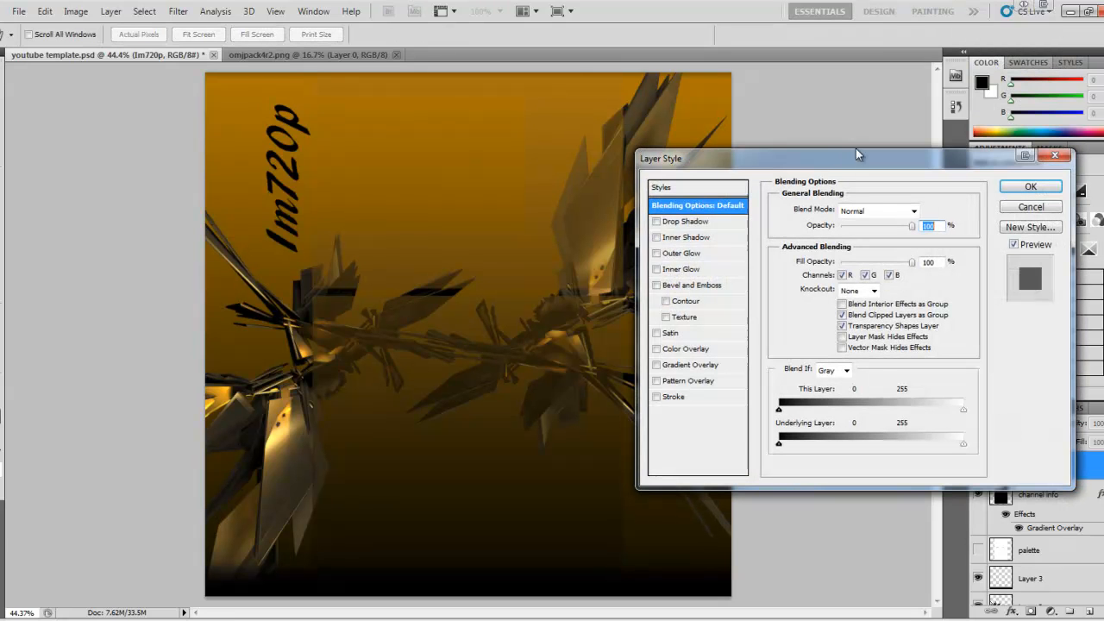
click(657, 254)
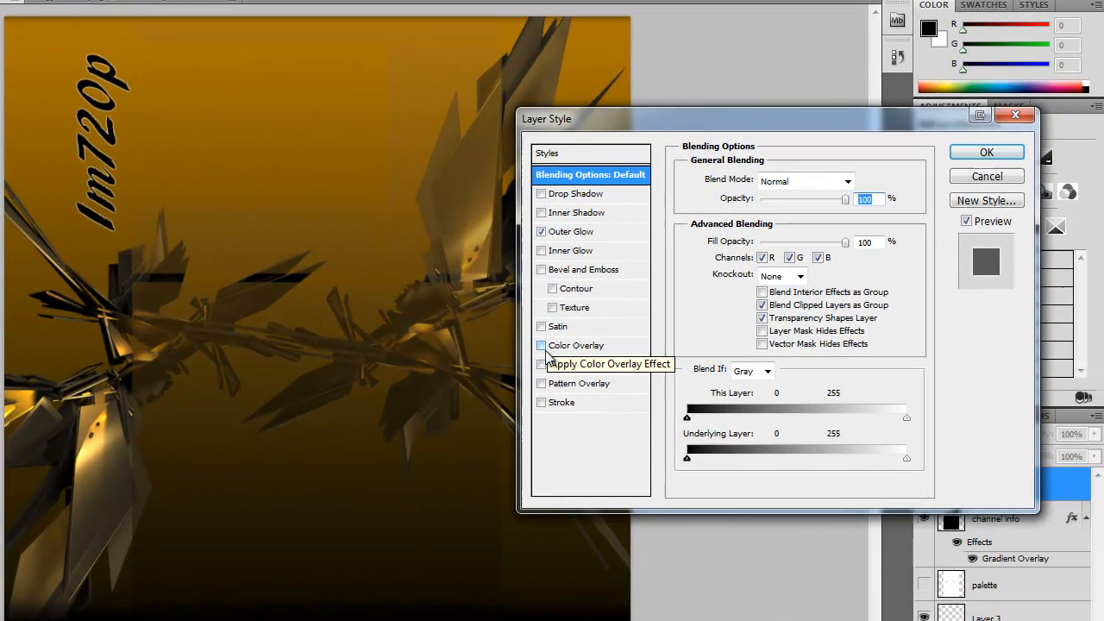
click(655, 349)
click(655, 348)
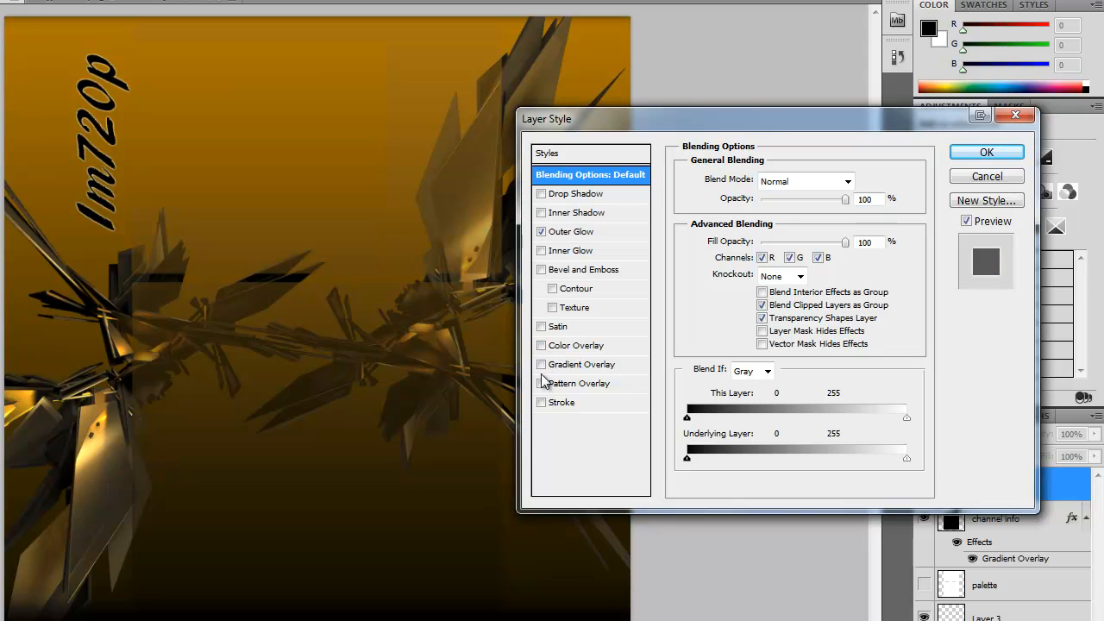
- Enable a Gradient Overlay on the Im720p text and set its angle to 180°
click(542, 365)
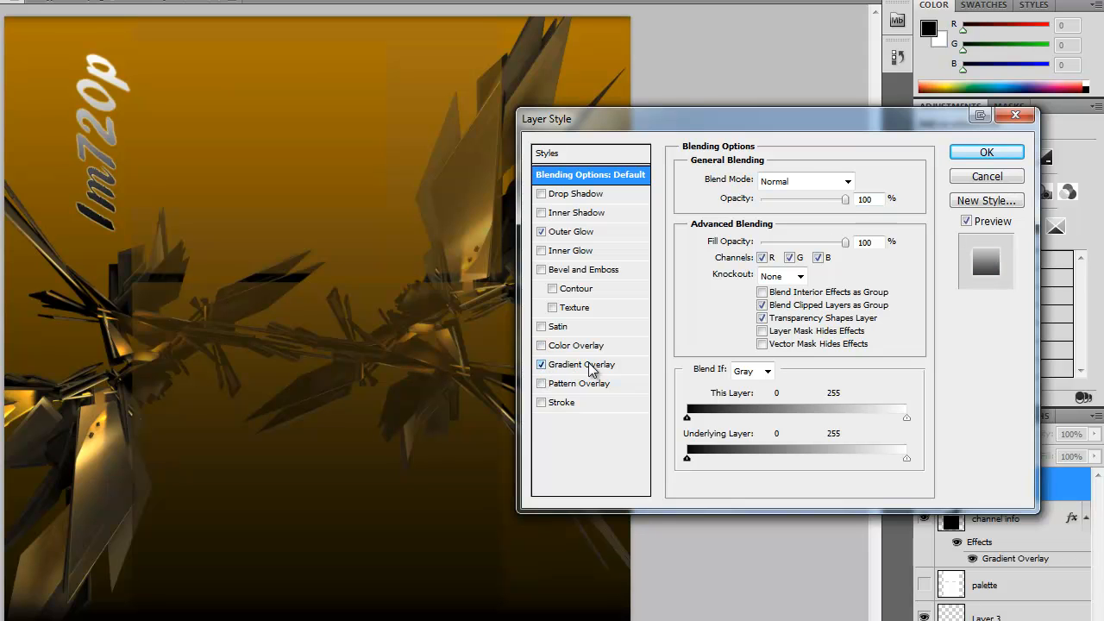
click(576, 366)
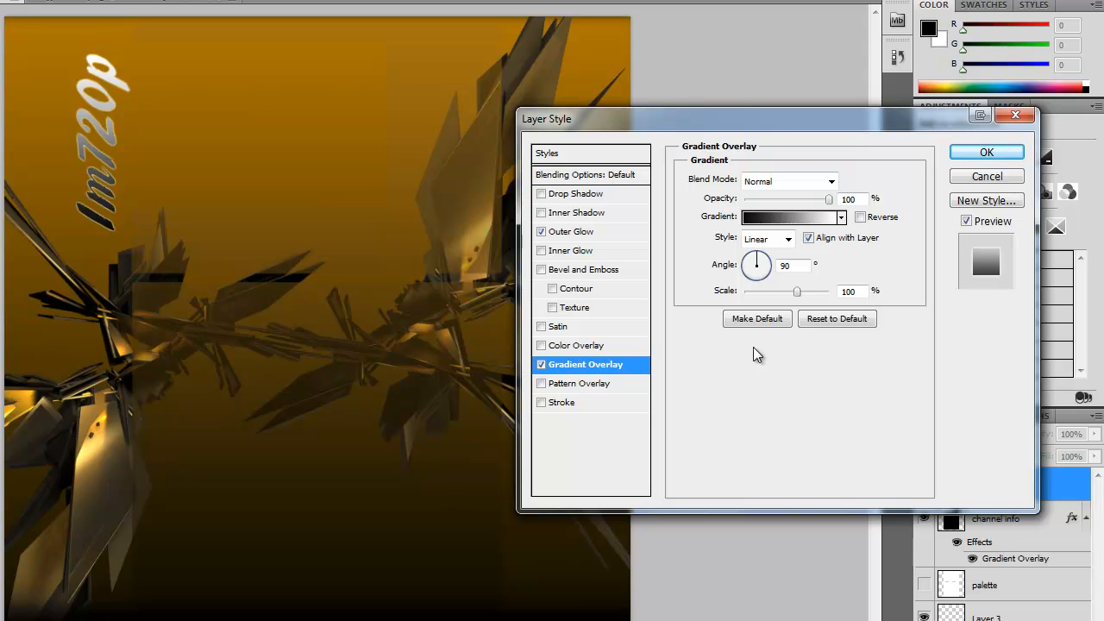
drag(757, 261, 749, 273)
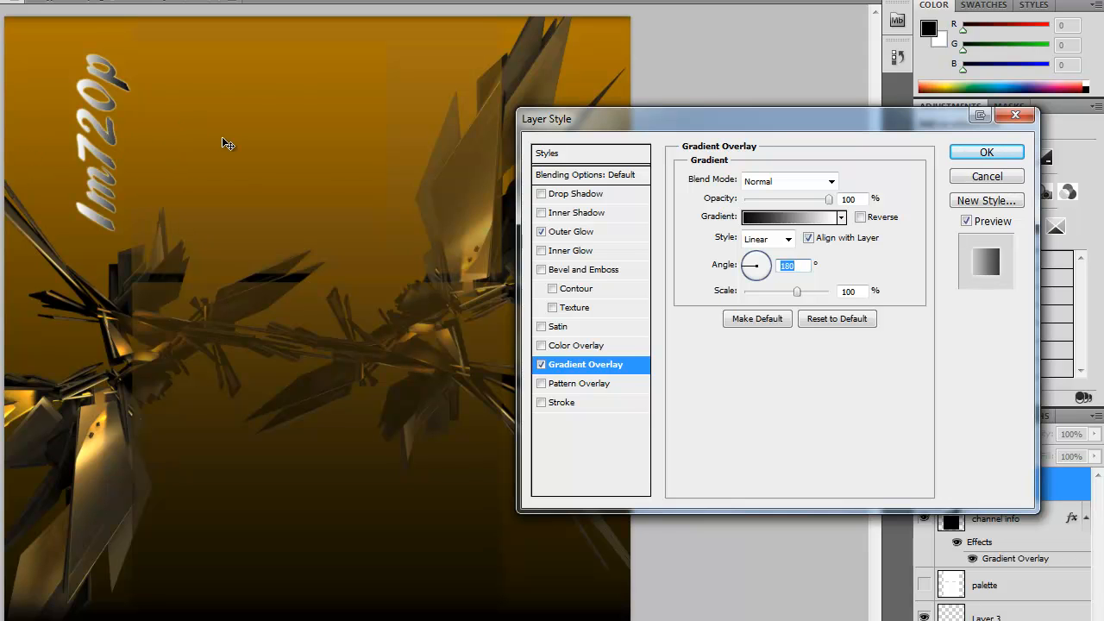
- Change the text gradient's white stop to brown 77550b, raise the overlay scale to about 110% and apply the layer style
click(788, 221)
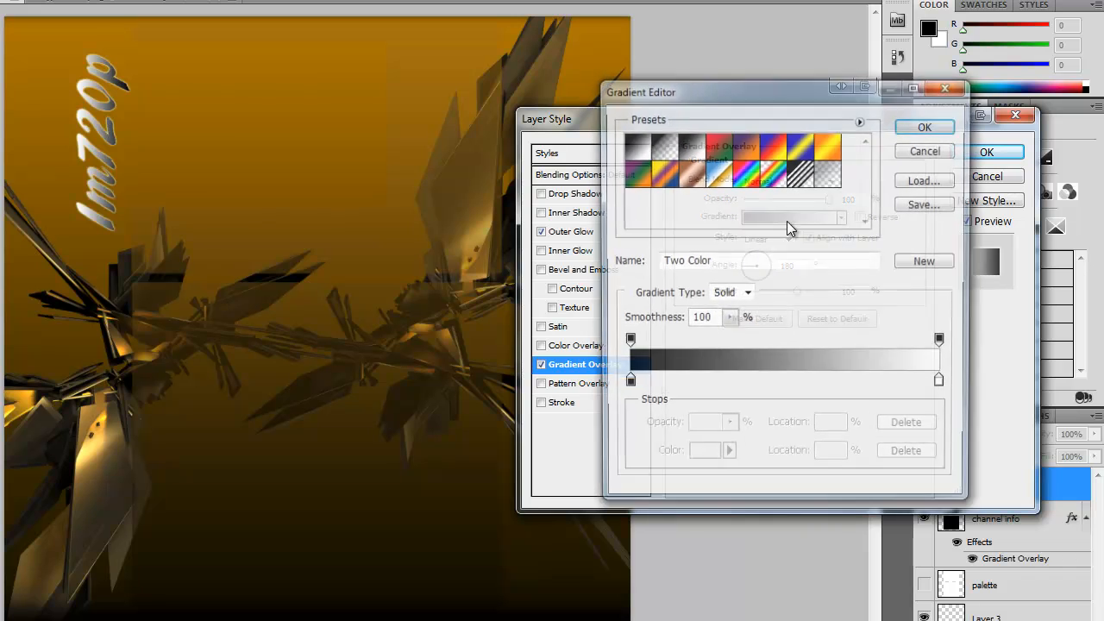
click(944, 388)
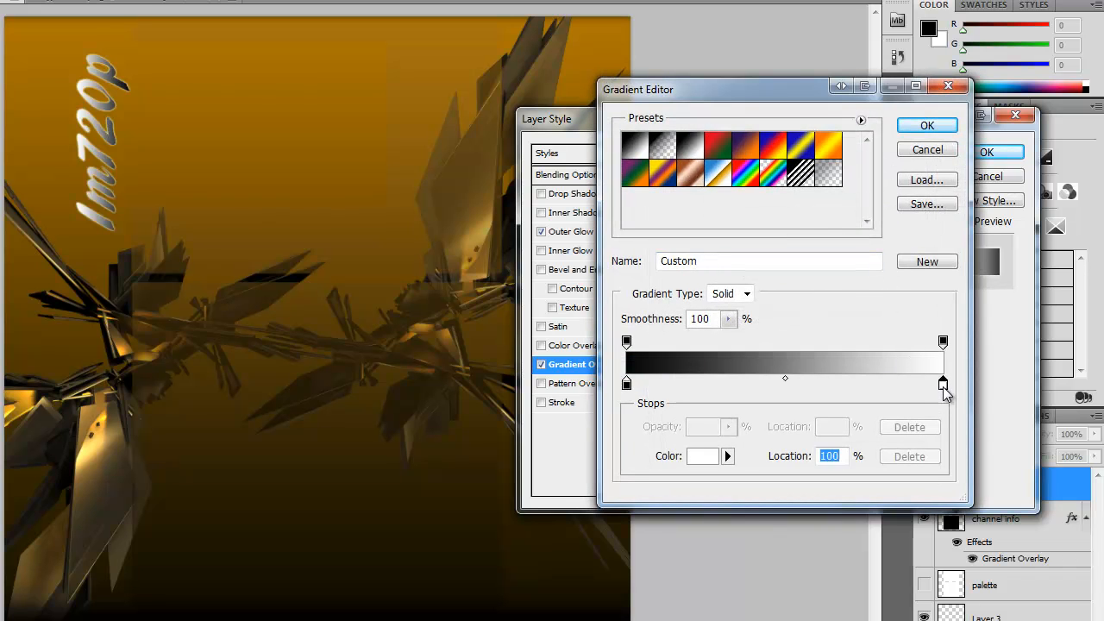
click(703, 455)
click(263, 458)
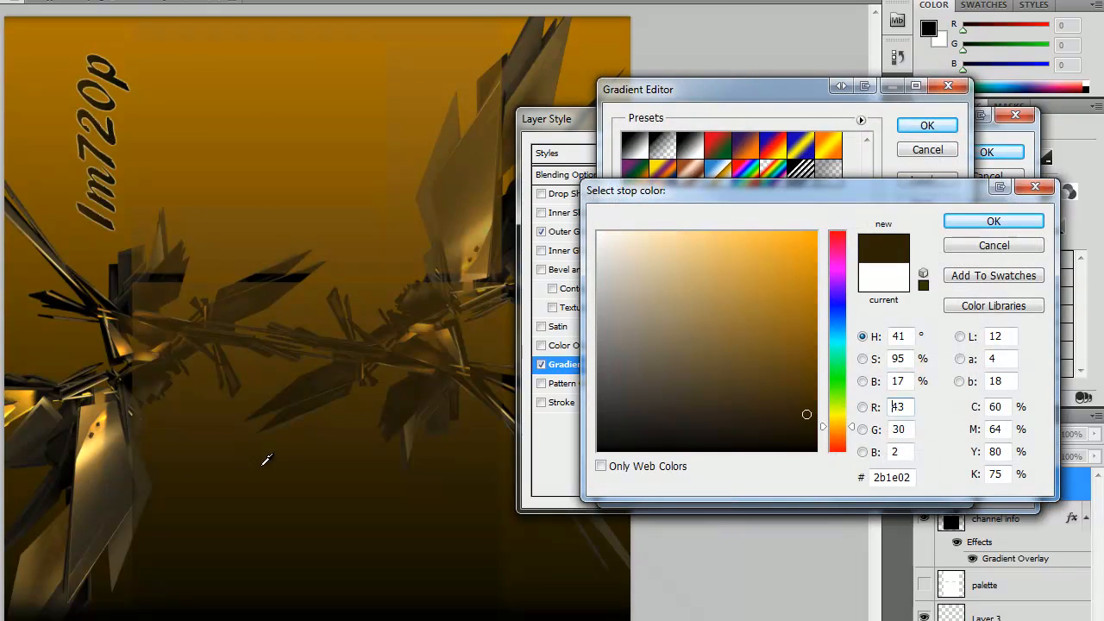
drag(789, 354, 809, 322)
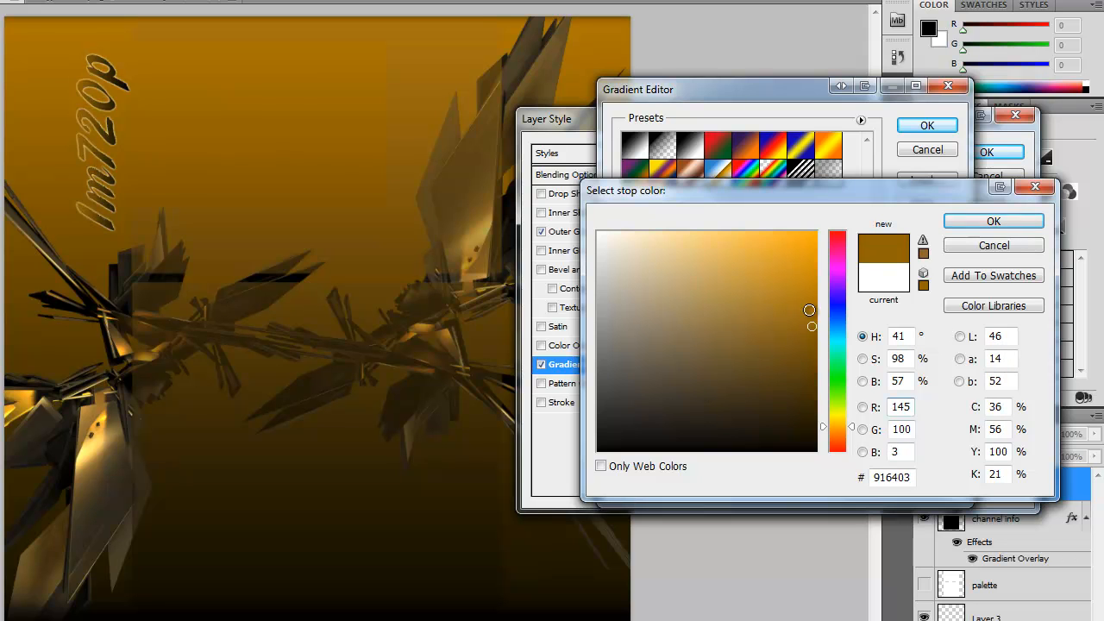
mouse_move(808, 370)
mouse_down()
mouse_move(788, 349)
mouse_move(789, 387)
mouse_move(797, 347)
mouse_up()
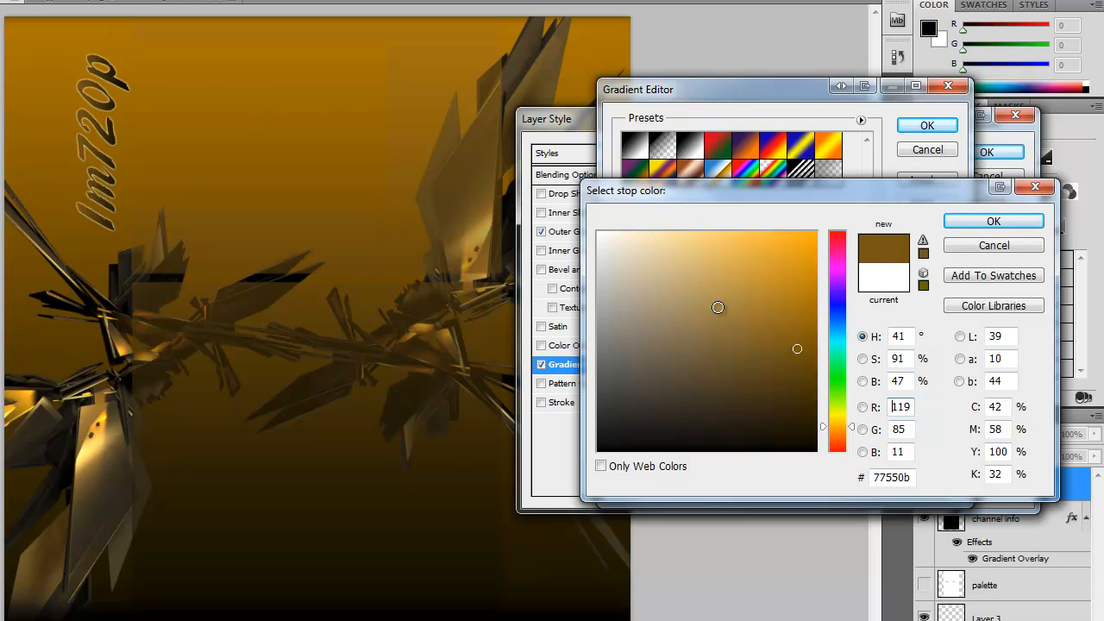
click(957, 223)
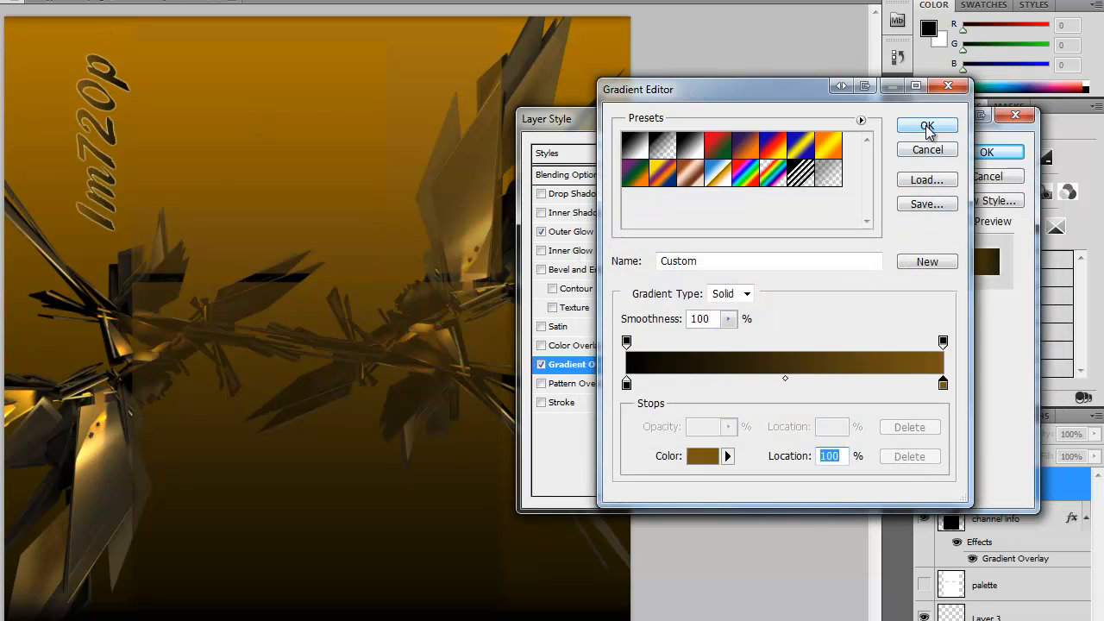
click(926, 126)
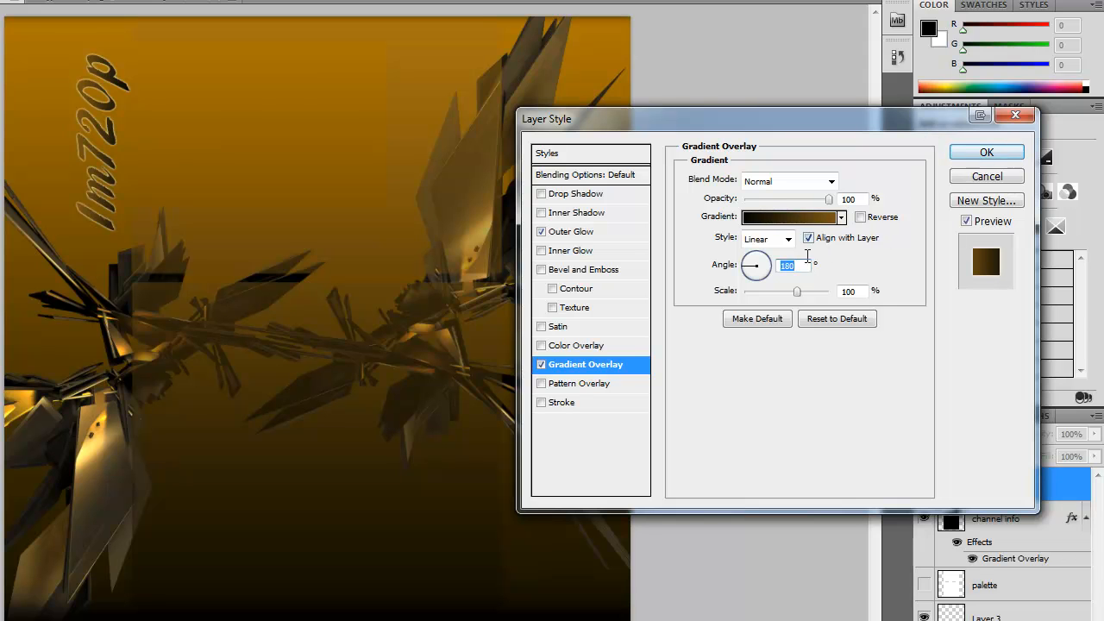
drag(795, 290, 805, 294)
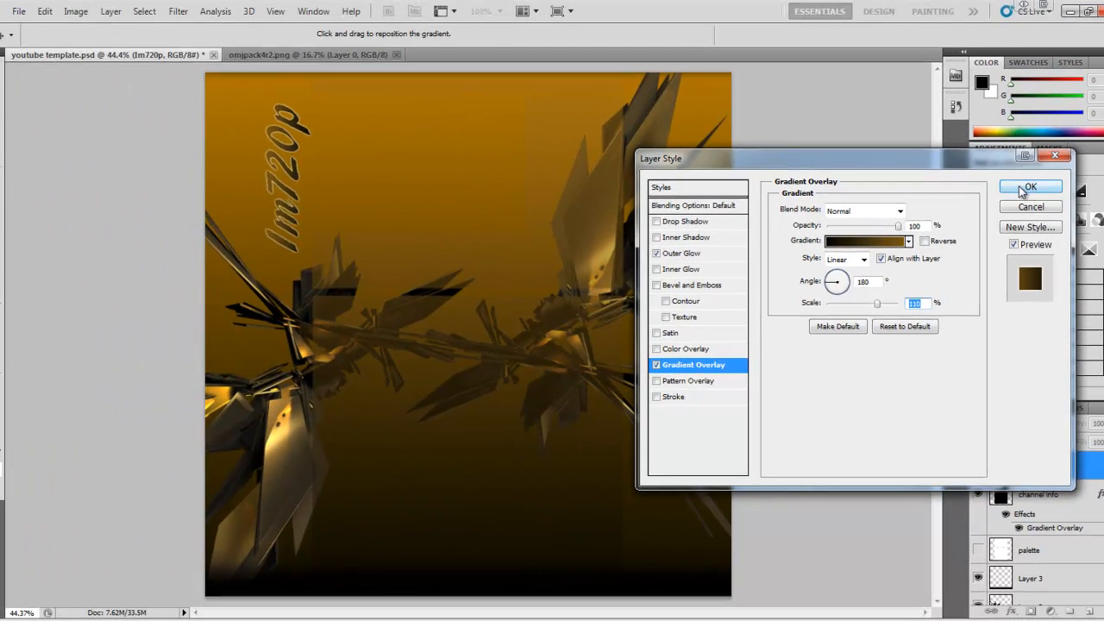
click(990, 154)
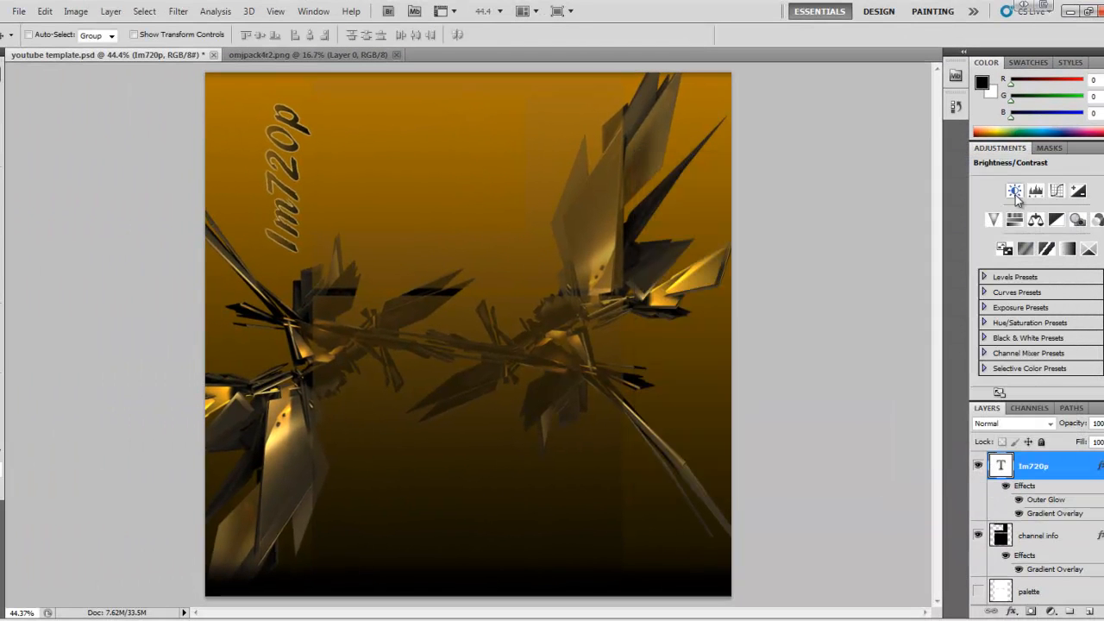
- Try the Overlay blend mode on the Im720p text layer and return it to Normal
click(1046, 424)
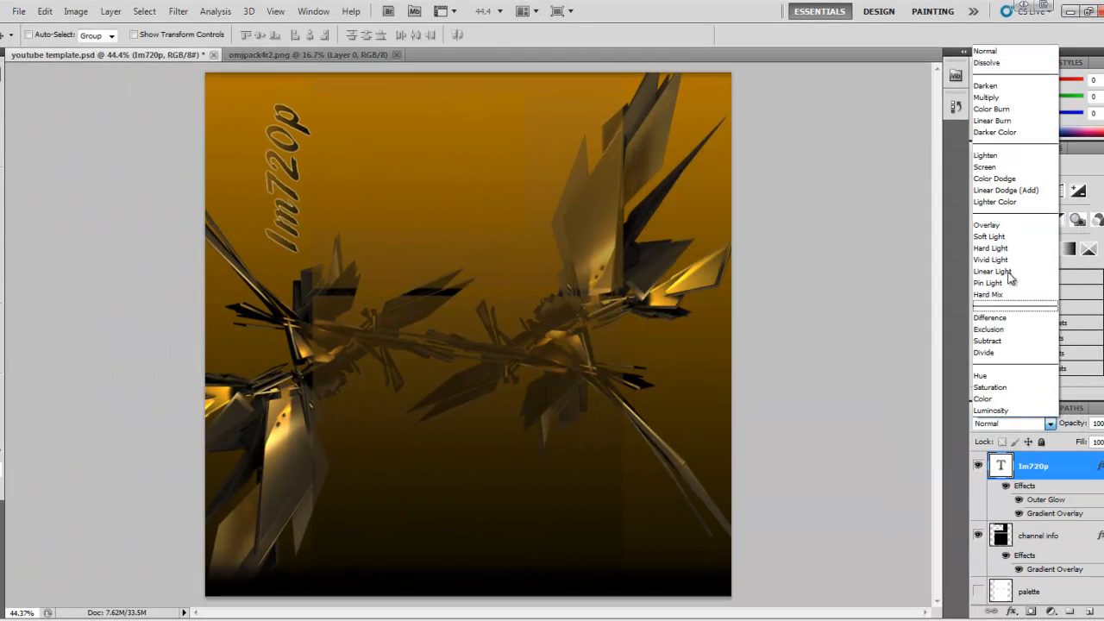
click(1005, 225)
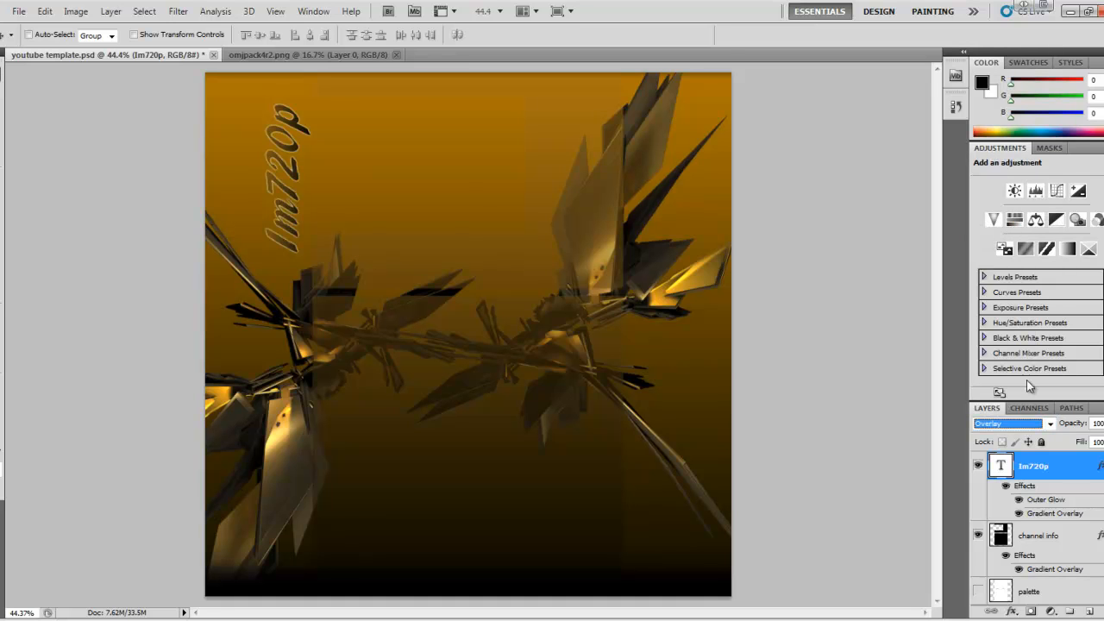
scroll(1027, 428, down, 2)
scroll(1027, 428, up, 4)
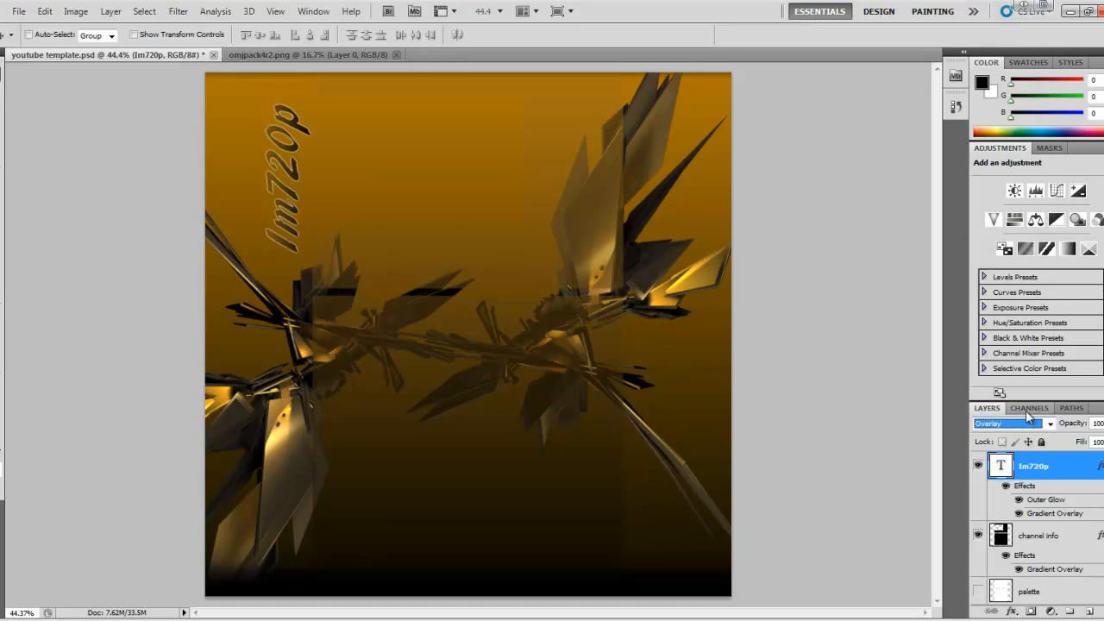
scroll(1033, 431, down, 2)
click(1052, 425)
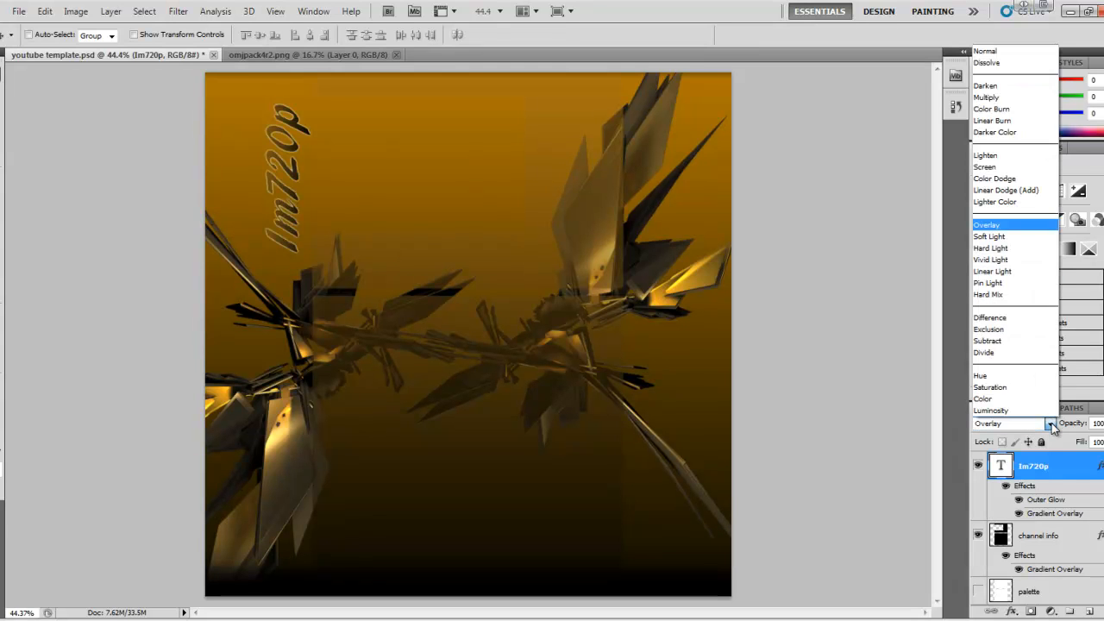
click(1007, 57)
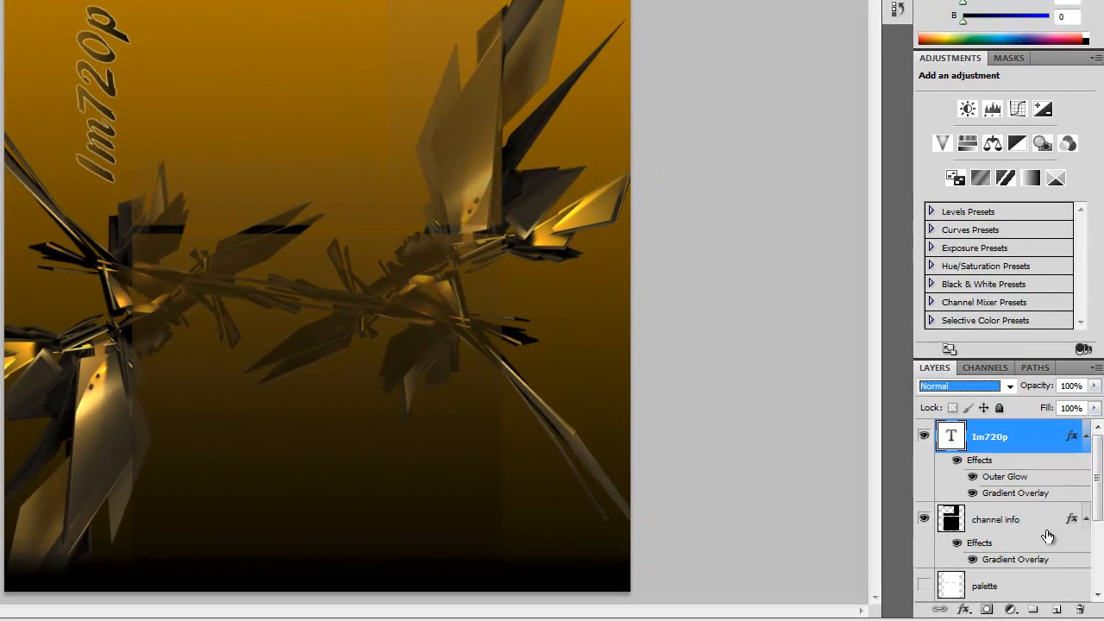
- Raise the channel info layer's opacity to 70%
click(1029, 532)
click(1095, 390)
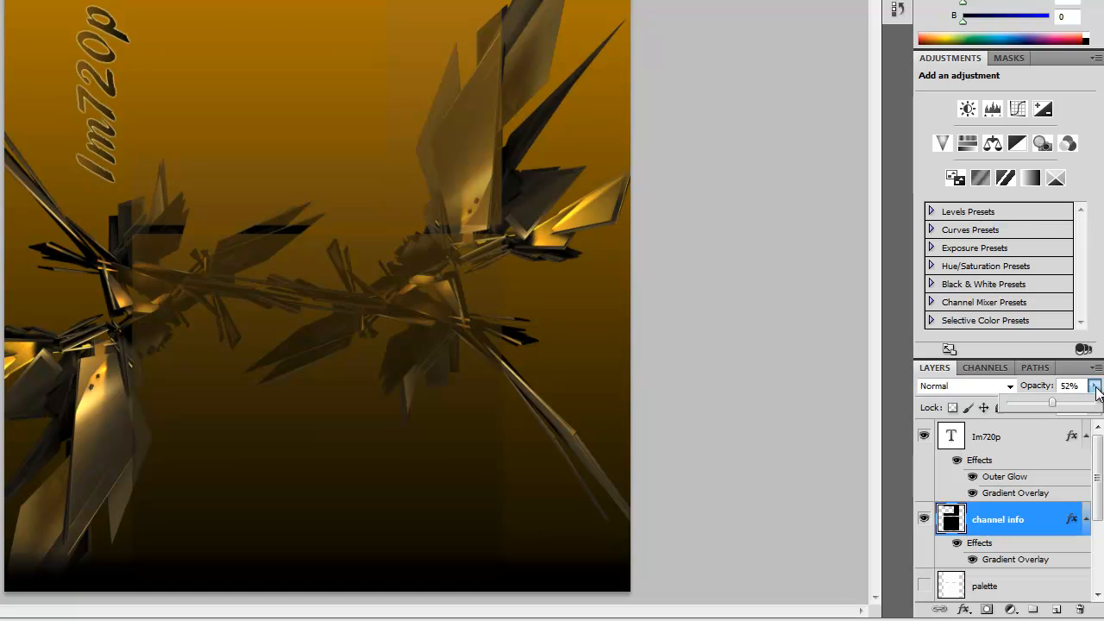
drag(1055, 408, 1070, 407)
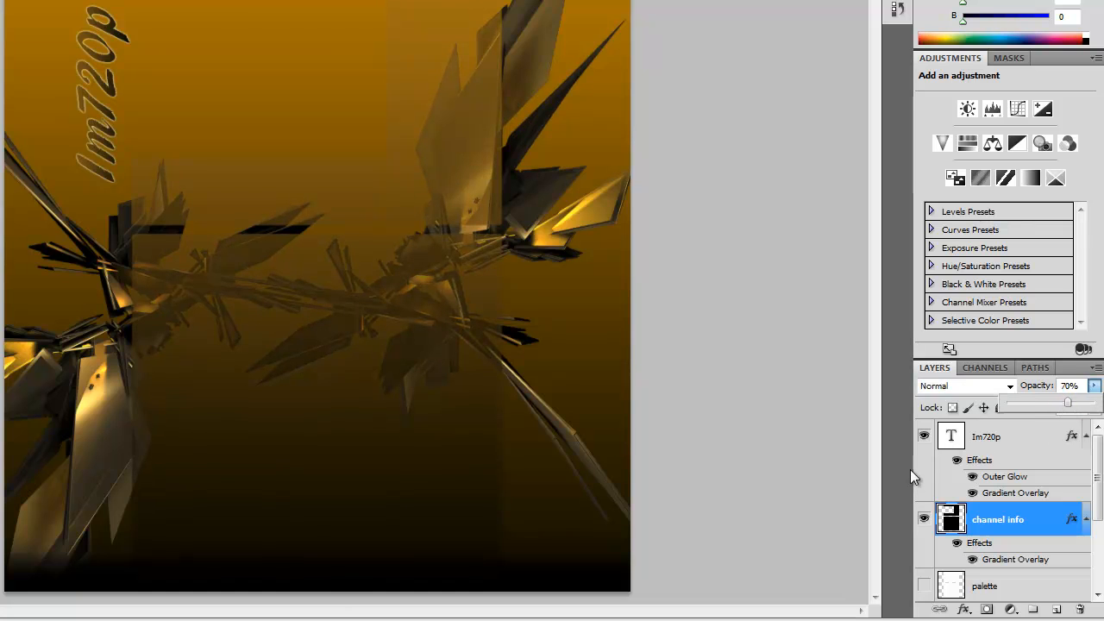